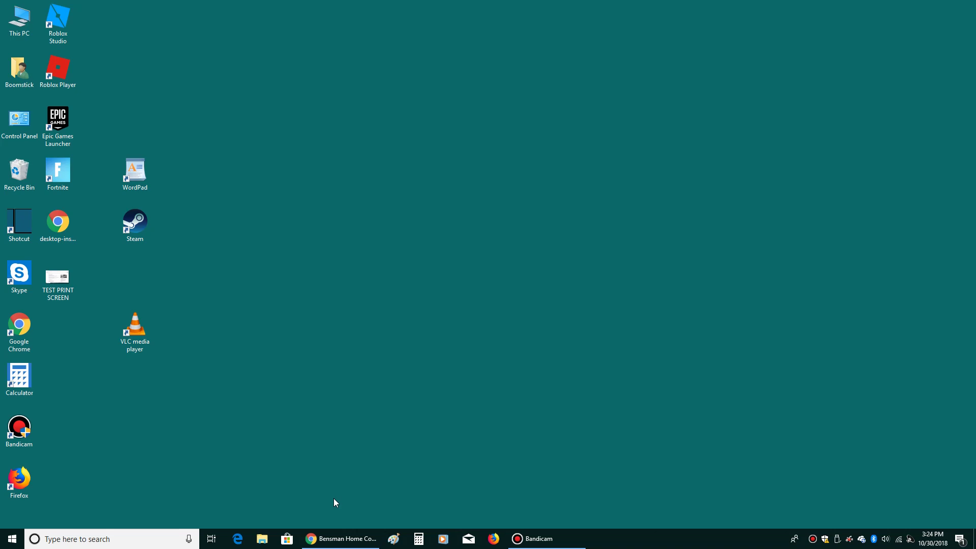
# - Open the Diceware Passphrase Home result from the 'dice password' Google search
pyautogui.click(339, 538)
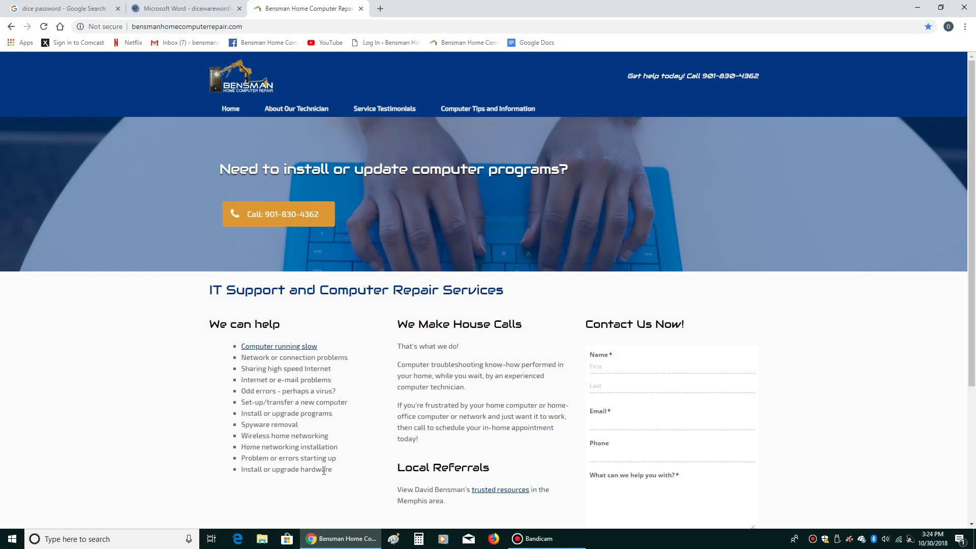
pyautogui.click(85, 9)
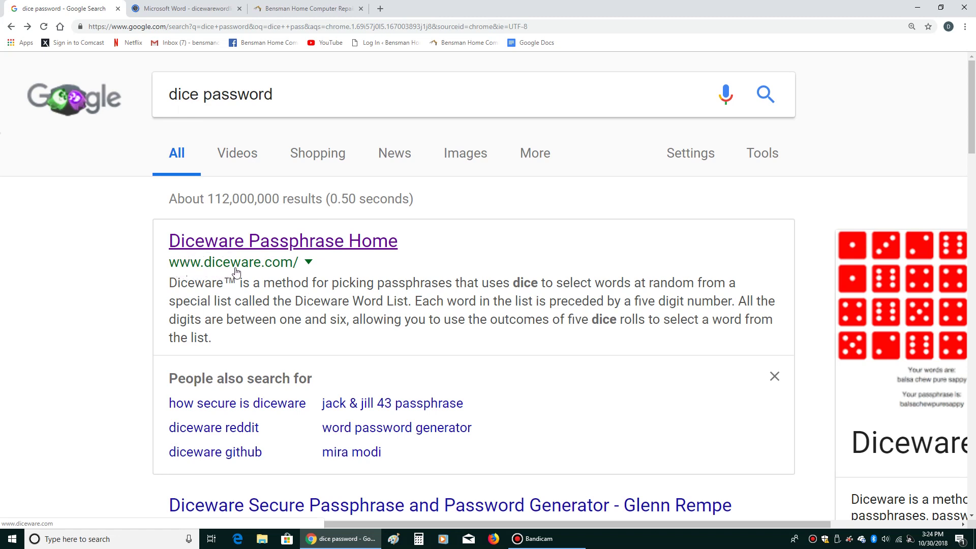
pyautogui.click(289, 247)
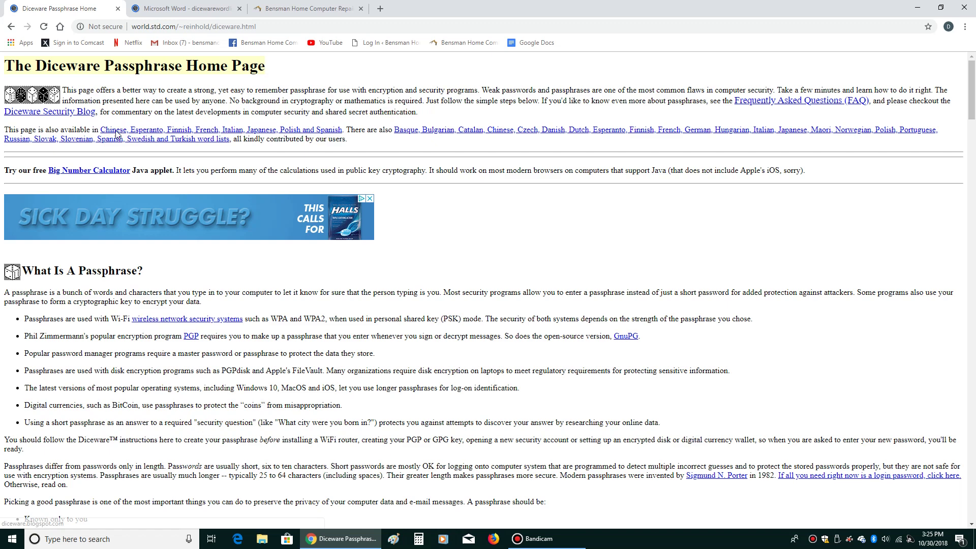
# - Scroll the Diceware home page down to the Using Diceware steps and worked example
pyautogui.scroll(-4, 261, 167)
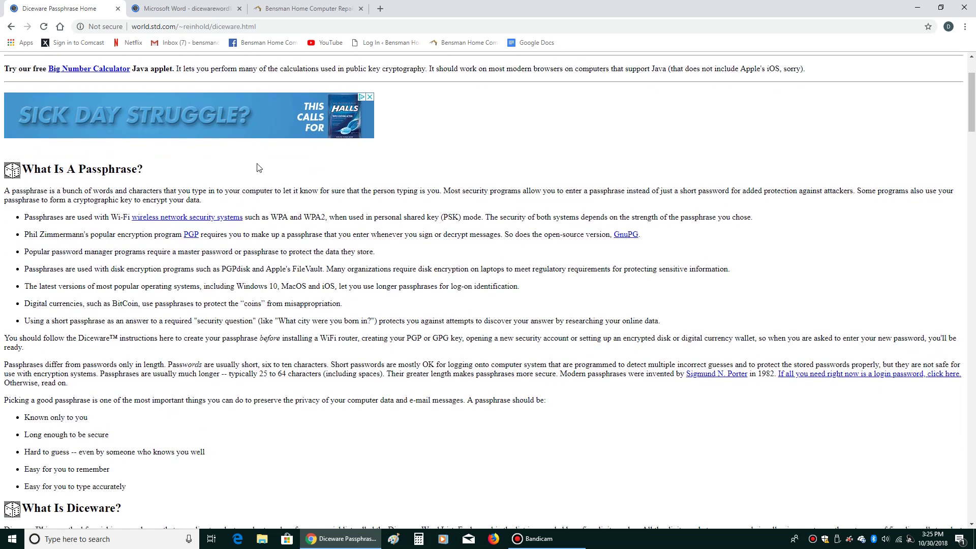
pyautogui.scroll(-2, 258, 167)
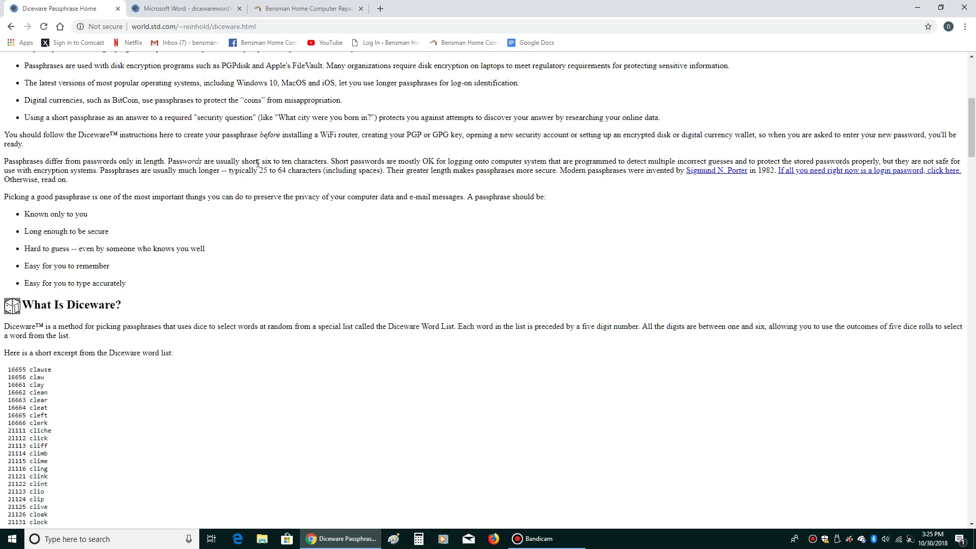
pyautogui.scroll(-1, 258, 163)
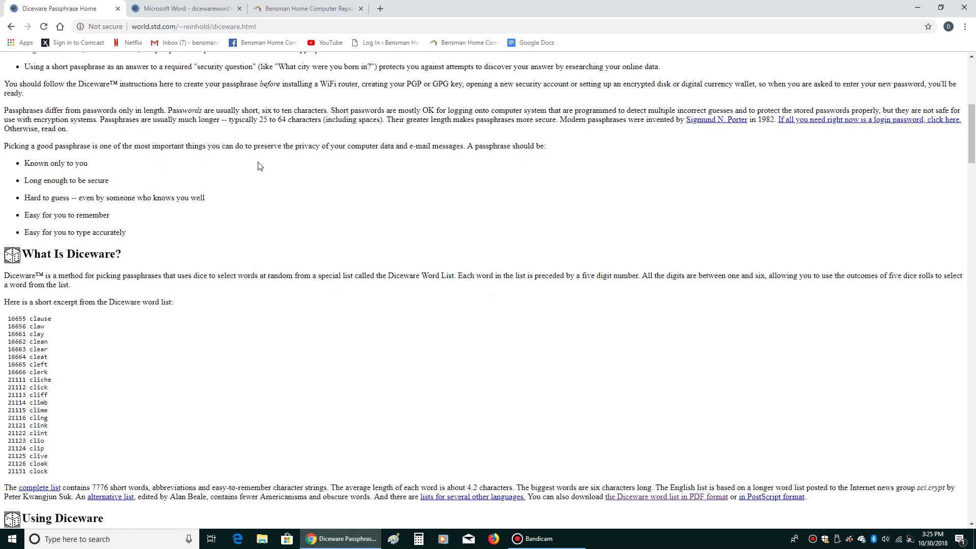
pyautogui.scroll(-2, 258, 166)
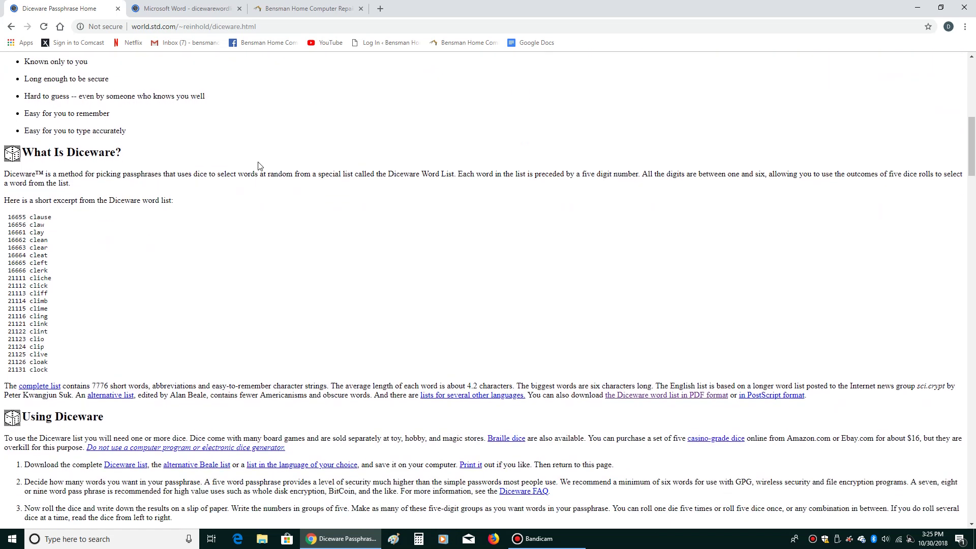
pyautogui.scroll(-5, 258, 165)
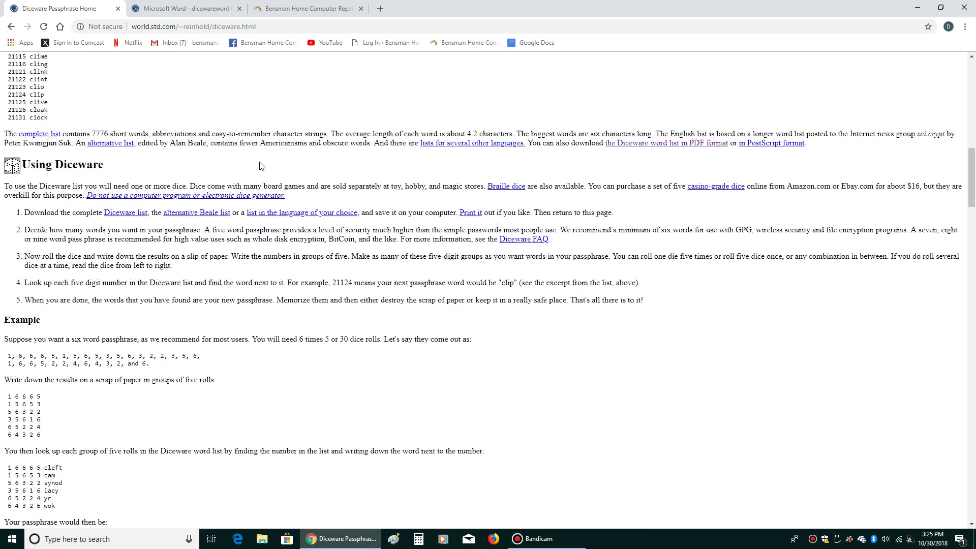
pyautogui.scroll(-1, 259, 165)
pyautogui.scroll(-1, 259, 165)
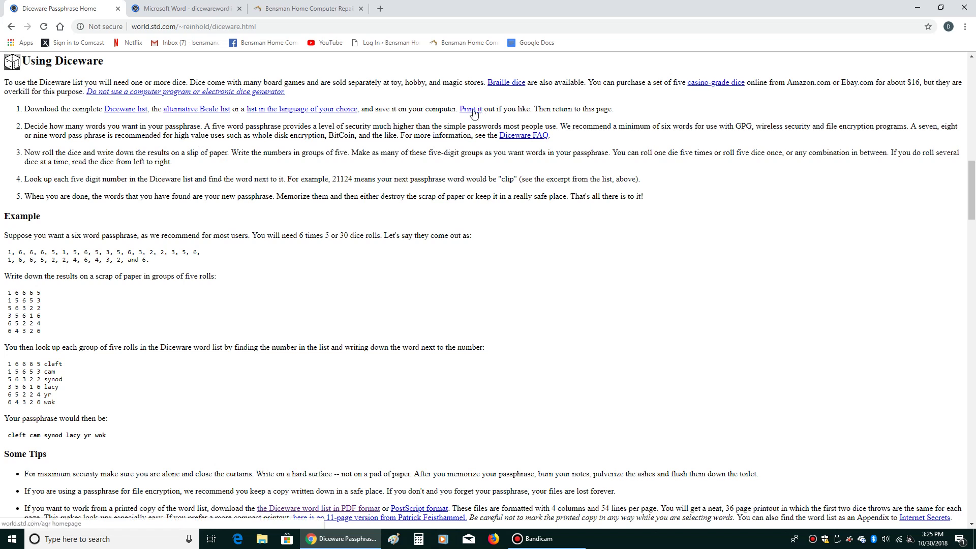
# - Open the 'Print it' word list link in new tabs, close the 404 tabs, and view the PDF
pyautogui.rightClick(469, 111)
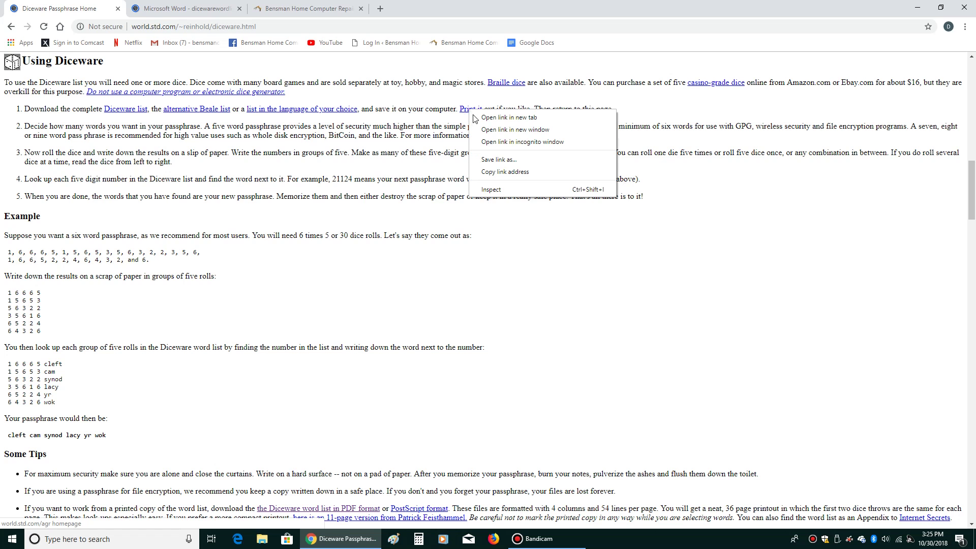
pyautogui.click(504, 117)
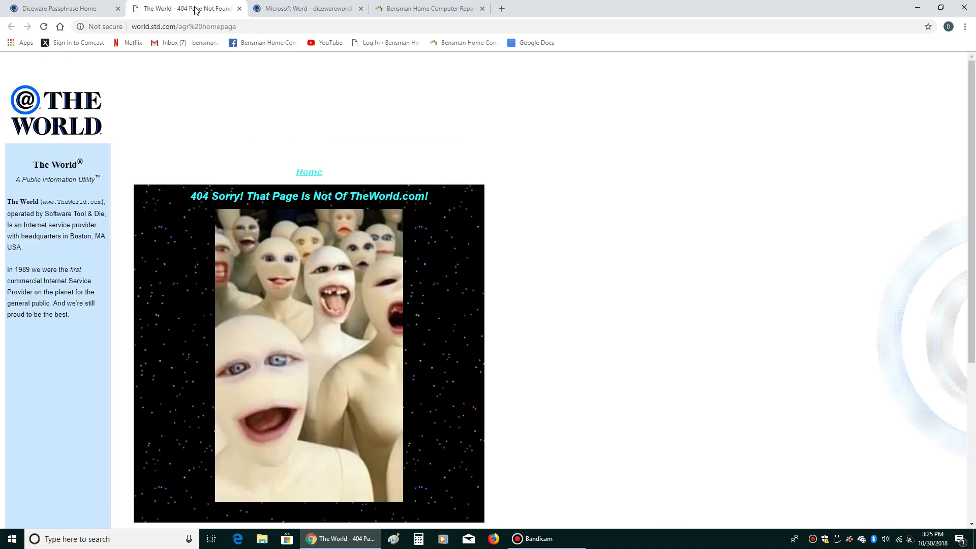
pyautogui.click(239, 9)
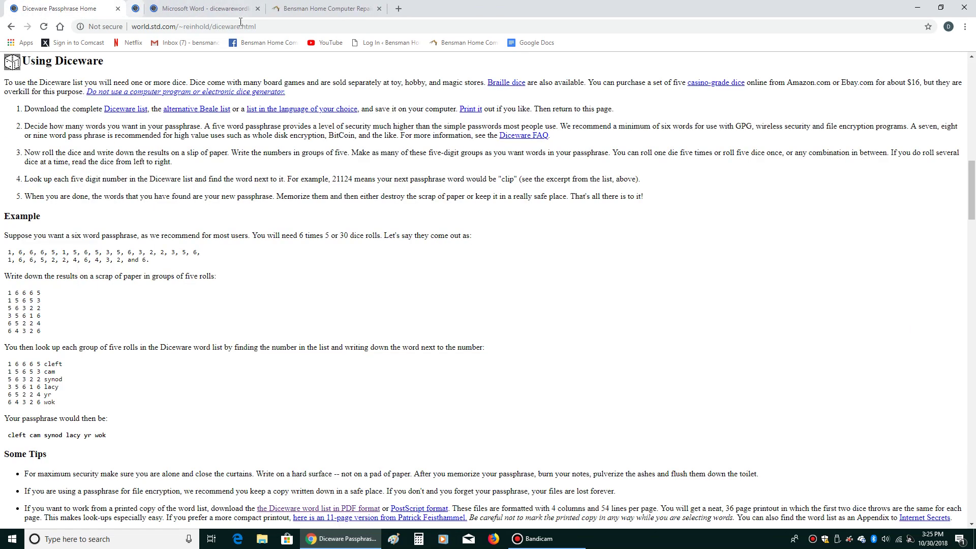
pyautogui.rightClick(467, 111)
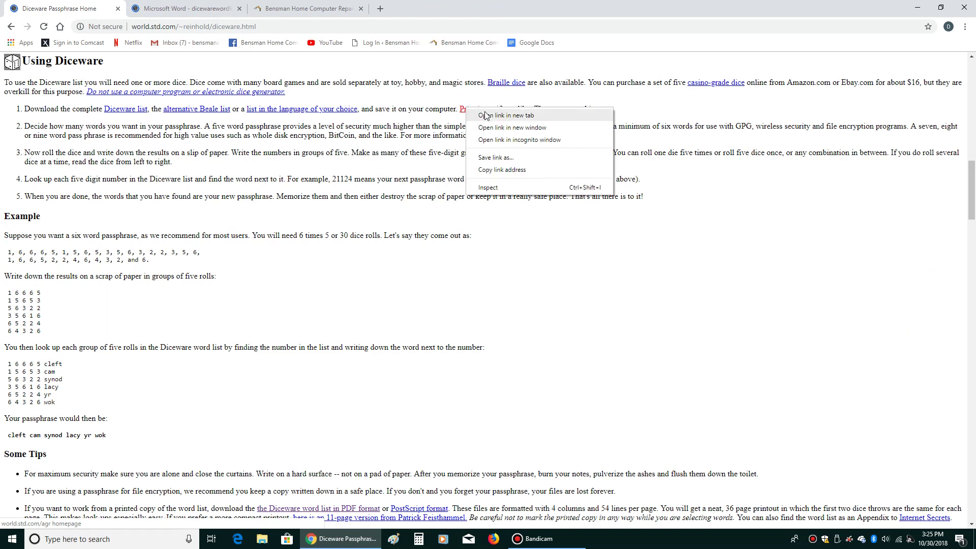
pyautogui.click(505, 115)
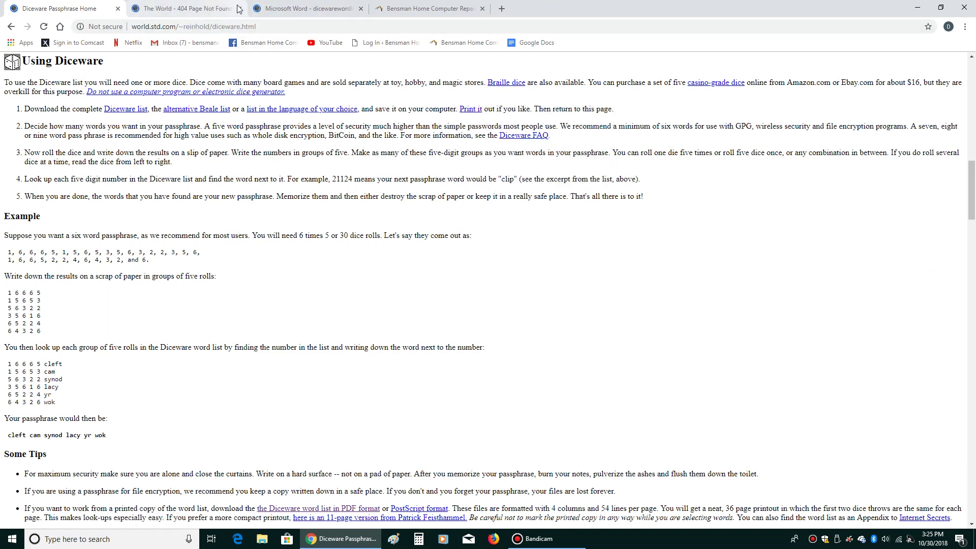
pyautogui.click(240, 9)
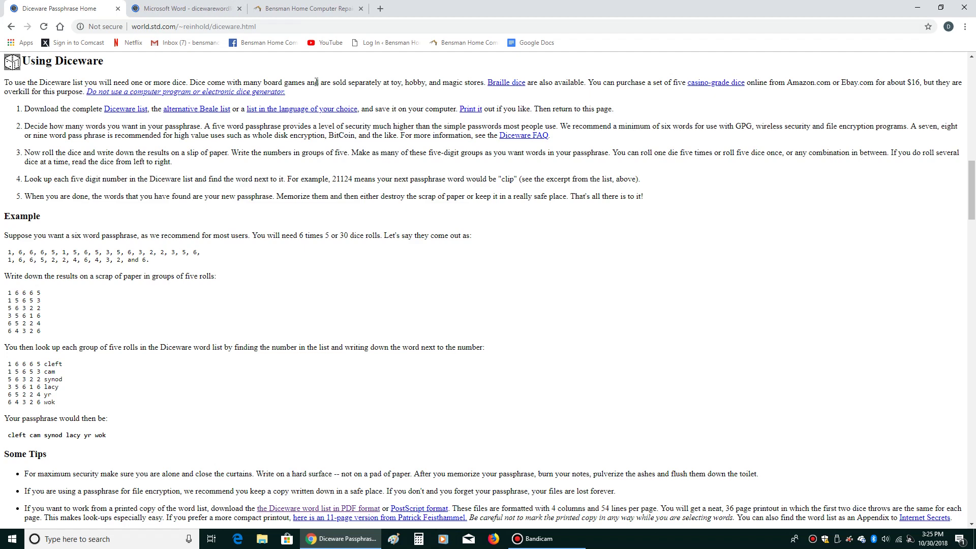
pyautogui.click(166, 10)
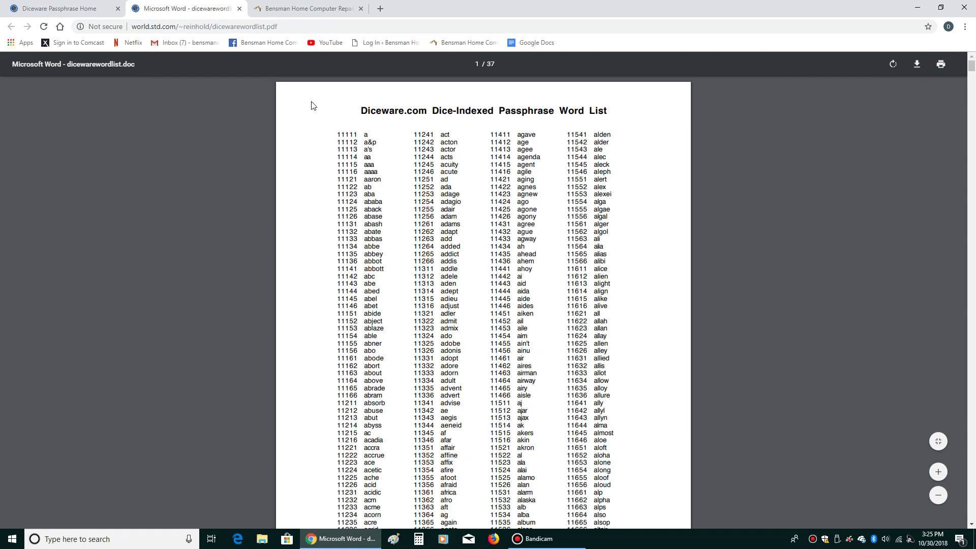
pyautogui.click(200, 30)
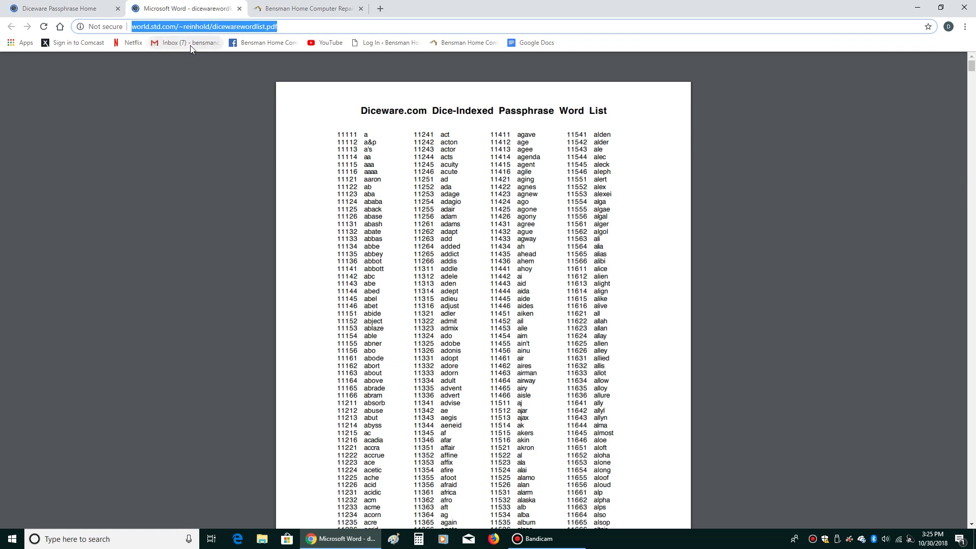
pyautogui.rightClick(180, 26)
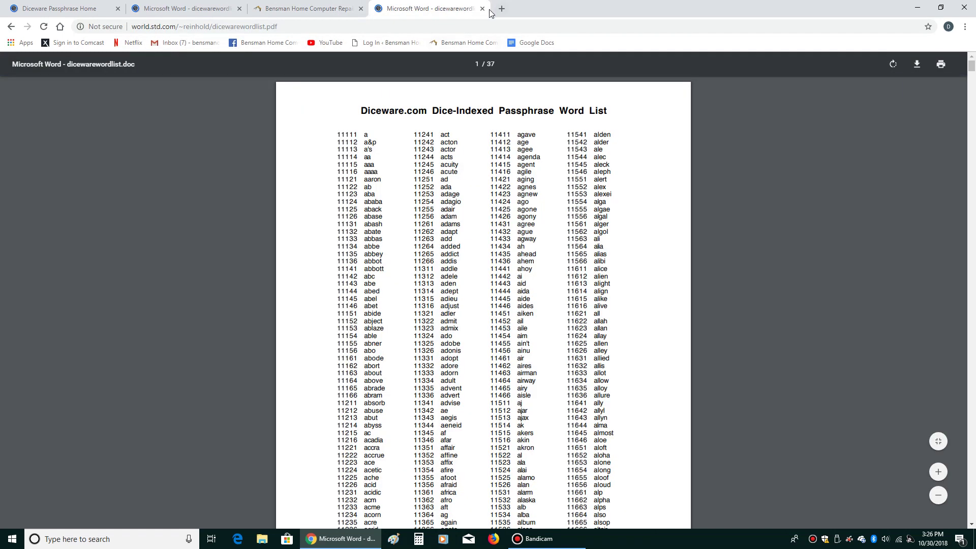
pyautogui.click(483, 10)
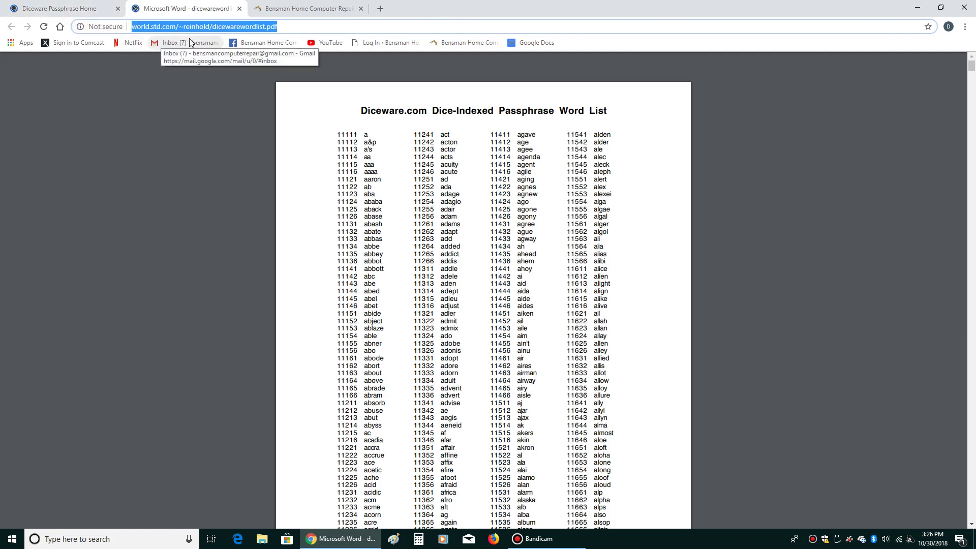
pyautogui.click(66, 9)
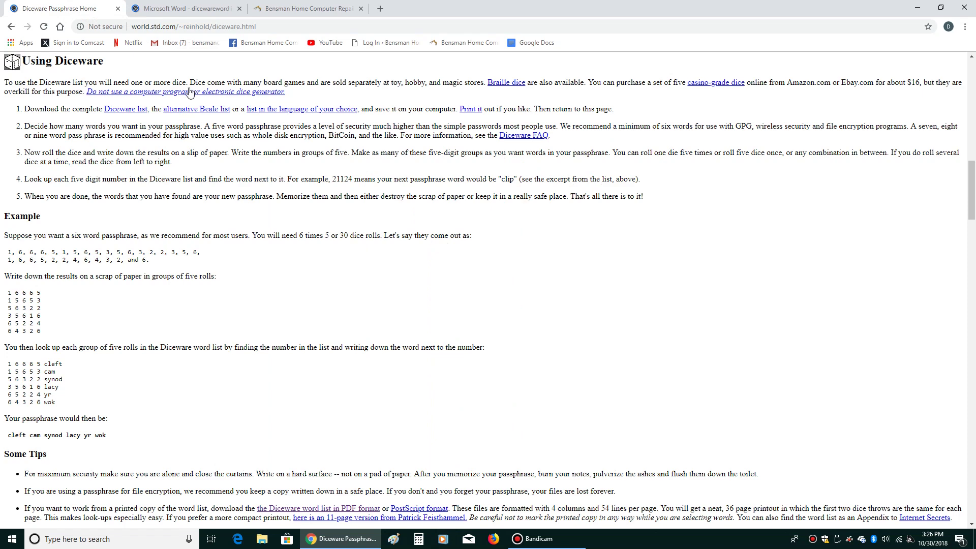
pyautogui.click(196, 9)
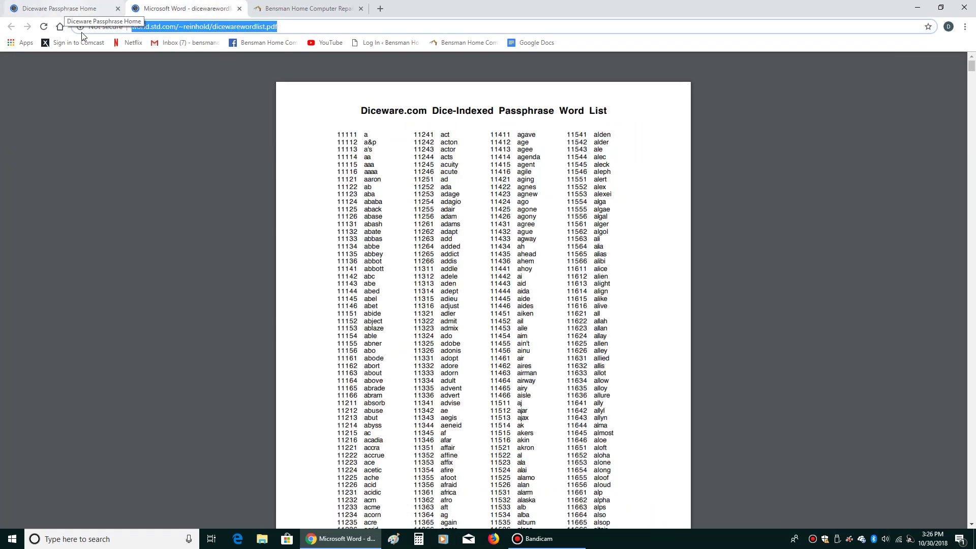
pyautogui.scroll(-4, 288, 160)
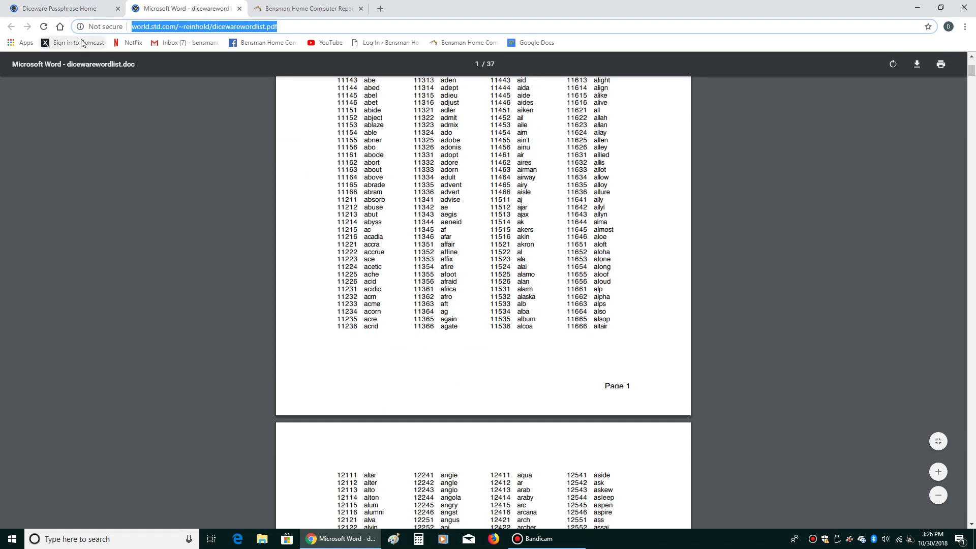
pyautogui.click(46, 10)
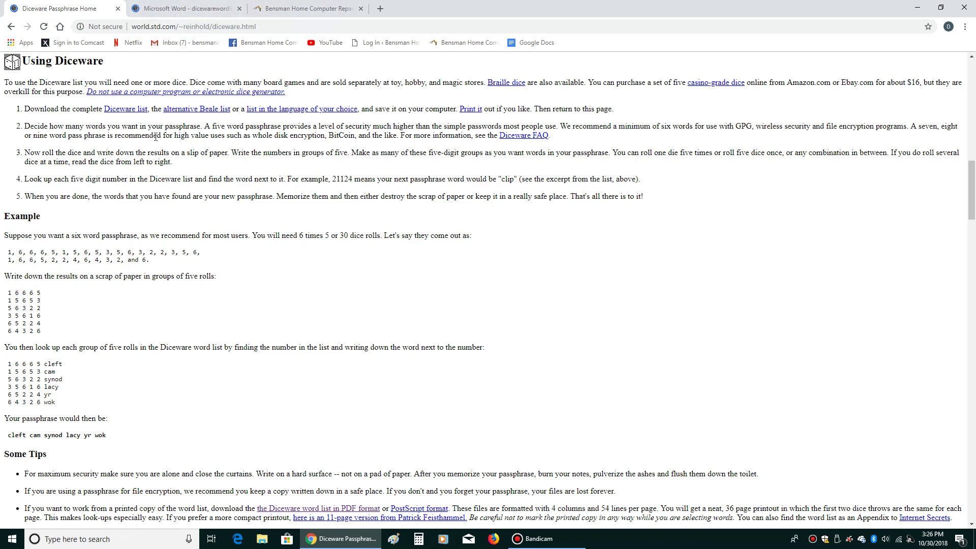
pyautogui.click(184, 9)
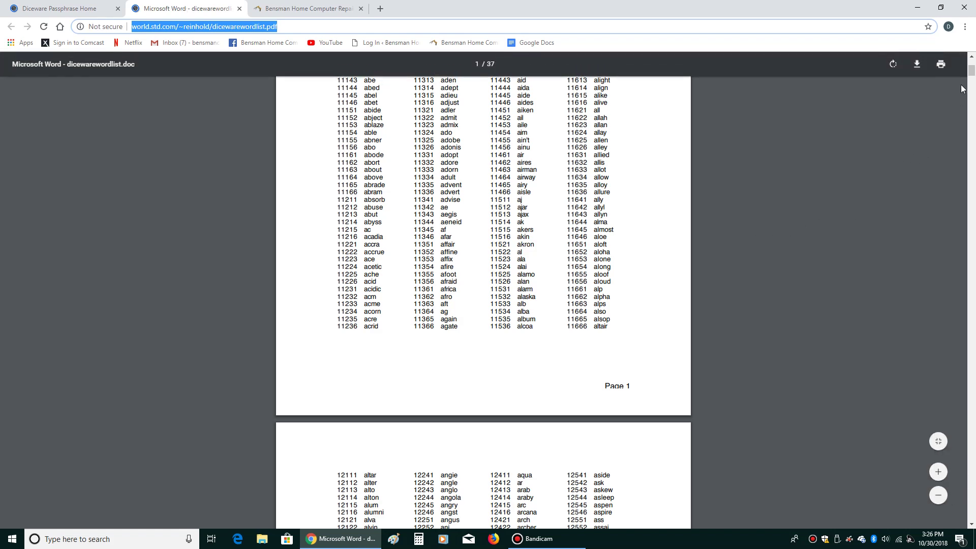
# - Scroll the word list PDF to page 9 and highlight the entry 23452 drip
pyautogui.scroll(-10, 763, 206)
pyautogui.scroll(-10, 762, 205)
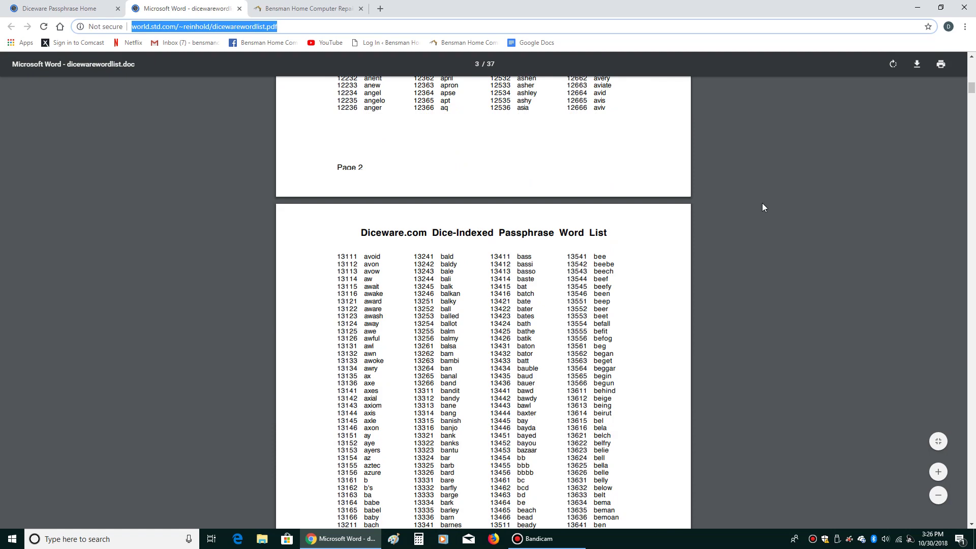
pyautogui.hotkey('ctrl', 'l')
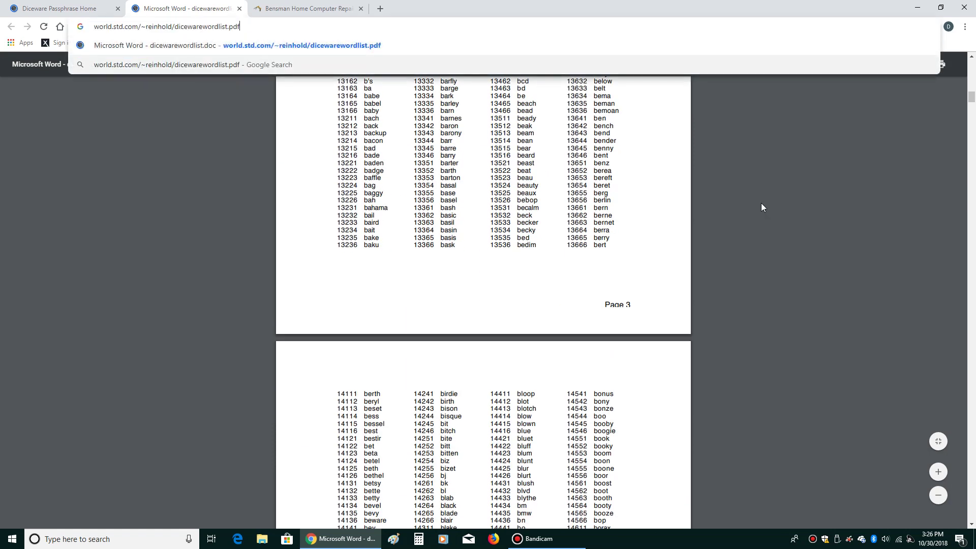
pyautogui.click(912, 240)
pyautogui.scroll(-12, 913, 240)
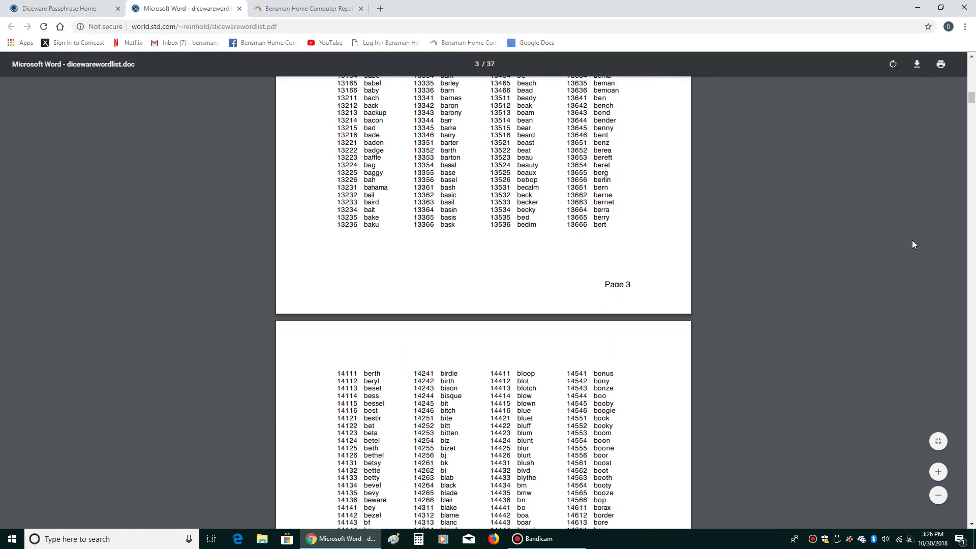
pyautogui.scroll(-15, 912, 245)
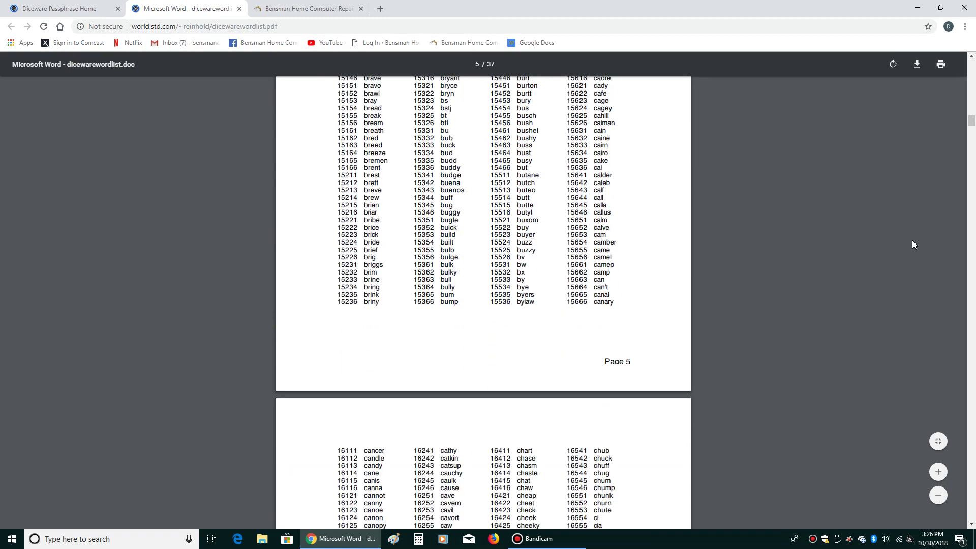
pyautogui.scroll(-12, 912, 241)
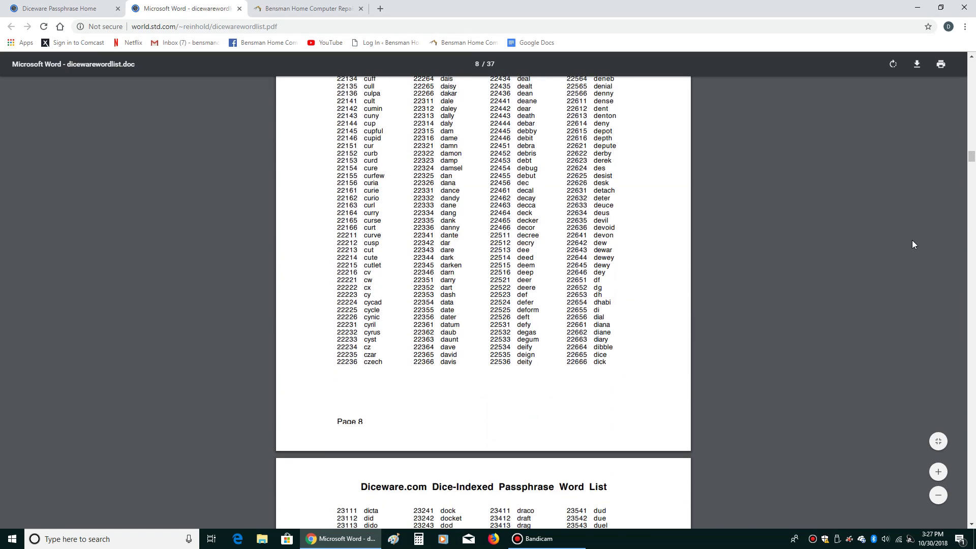
pyautogui.scroll(-2, 912, 240)
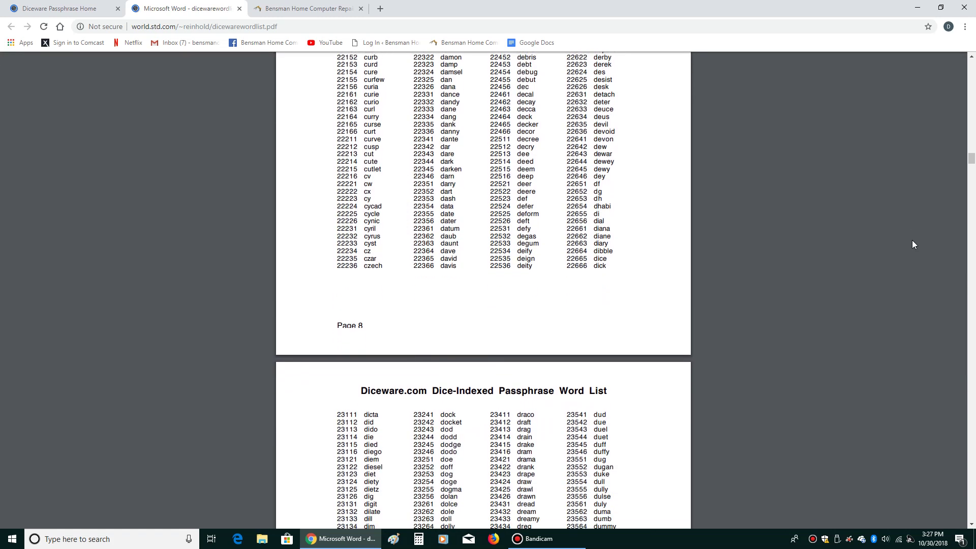
pyautogui.scroll(-1, 913, 241)
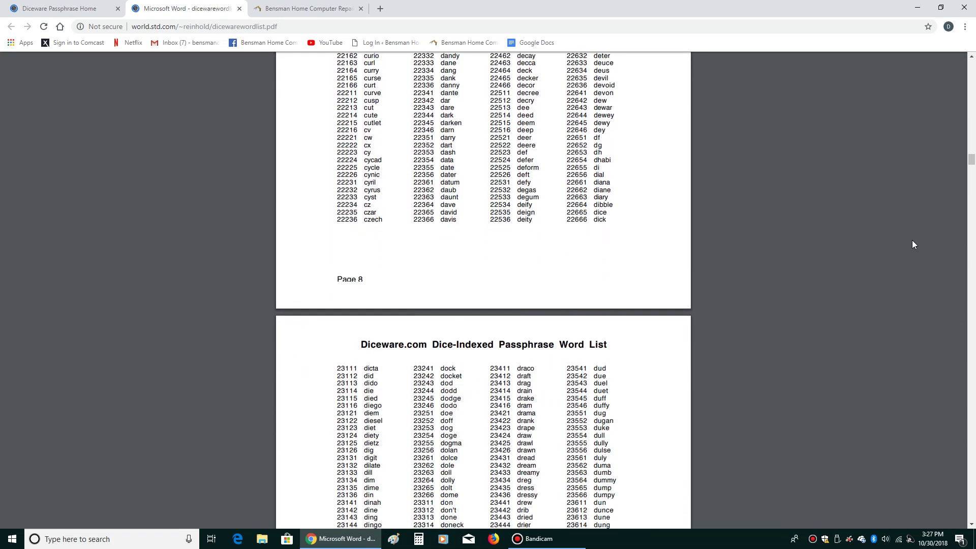
pyautogui.scroll(-2, 913, 241)
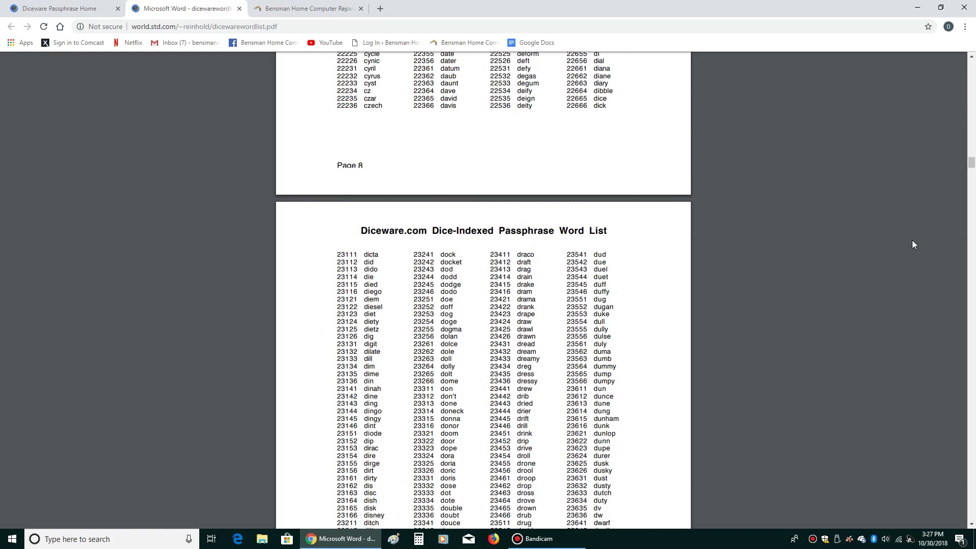
pyautogui.scroll(-5, 912, 240)
pyautogui.scroll(1, 913, 240)
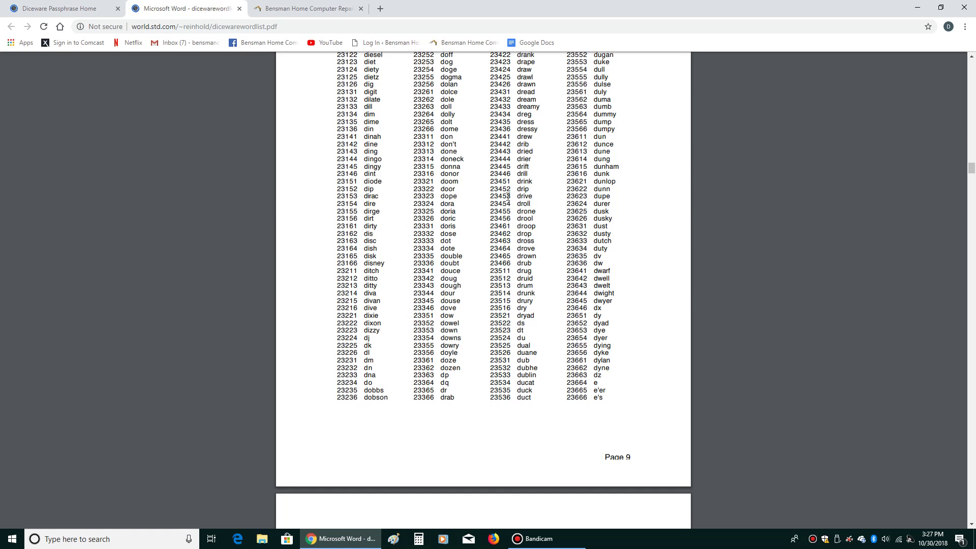
pyautogui.moveTo(490, 189); pyautogui.dragTo(529, 190)
pyautogui.click(533, 190)
# - Launch Notepad, narrow its window beside the word list, and type 'drip'
pyautogui.click(73, 538)
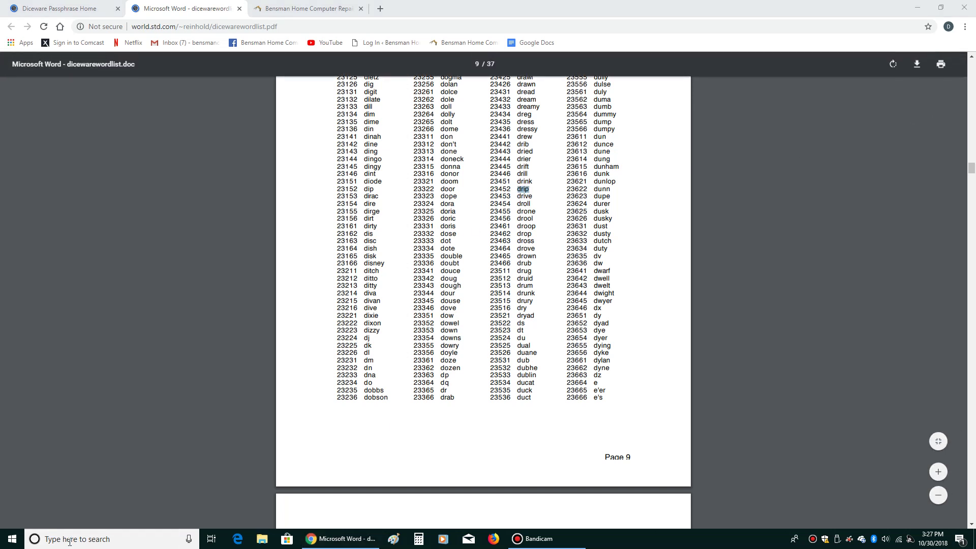
pyautogui.write('note')
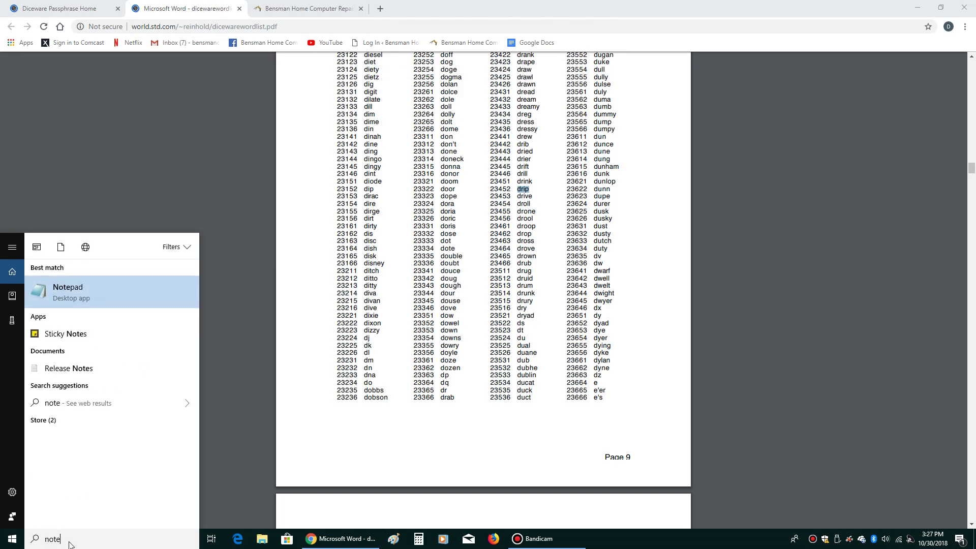
pyautogui.click(103, 285)
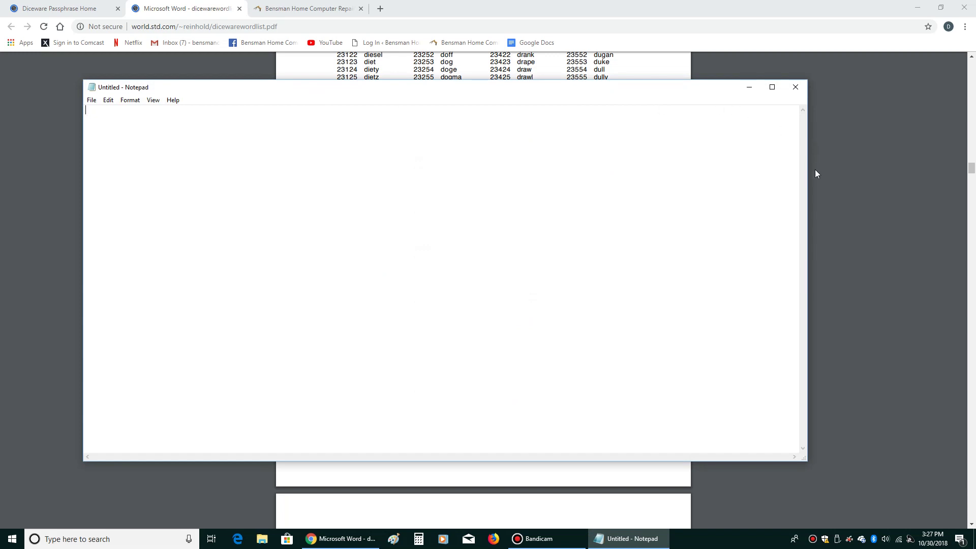
pyautogui.moveTo(808, 171); pyautogui.dragTo(252, 170)
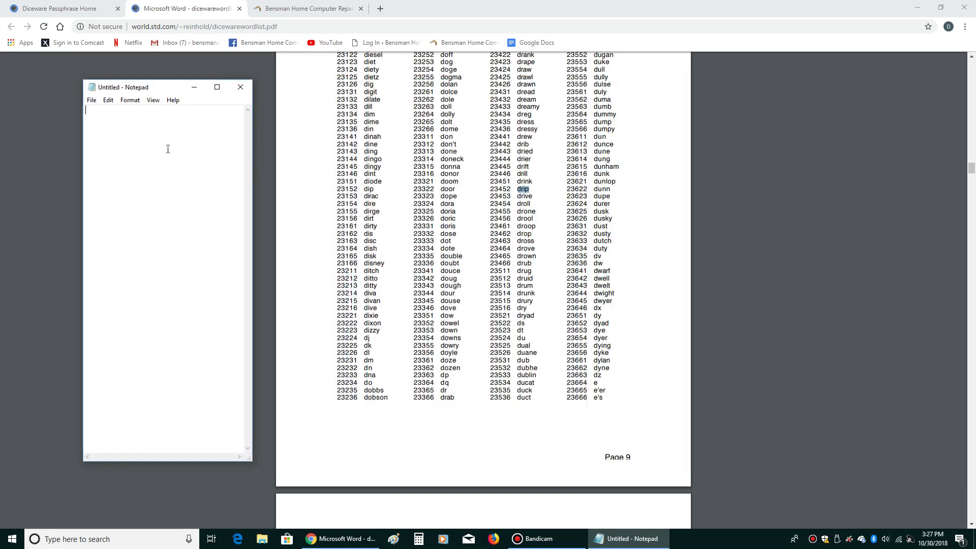
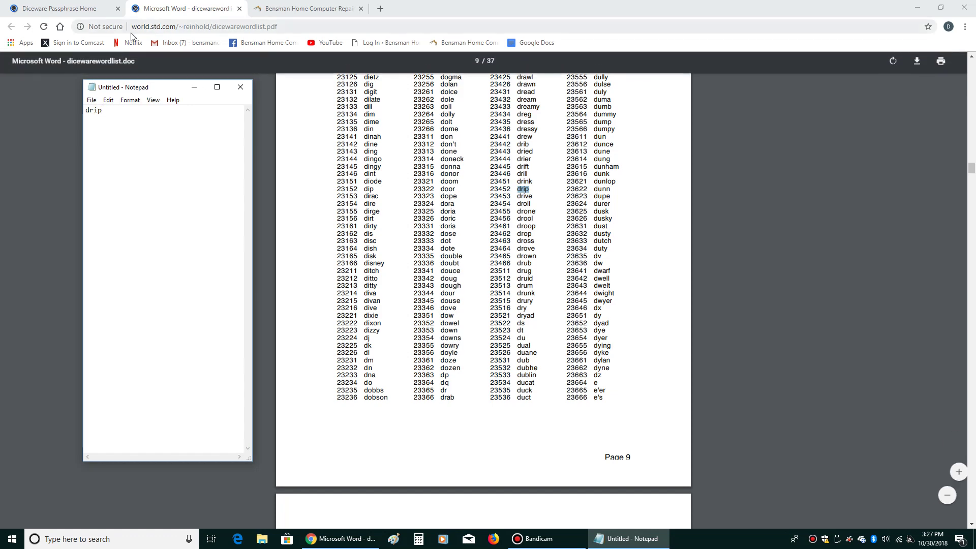
pyautogui.click(92, 9)
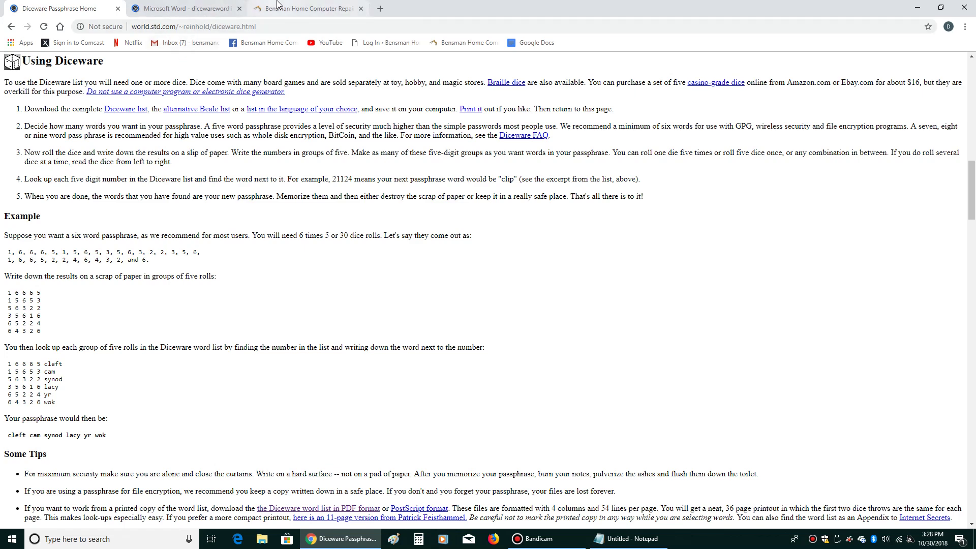
# - Return to the word list PDF and drag down to its final pages ending at zzzz
pyautogui.click(197, 9)
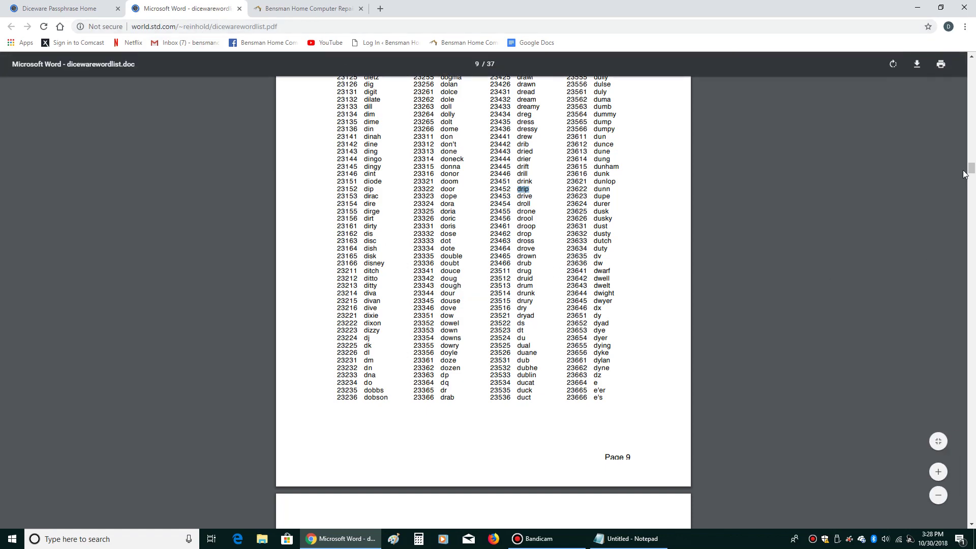
pyautogui.moveTo(971, 171); pyautogui.dragTo(970, 487)
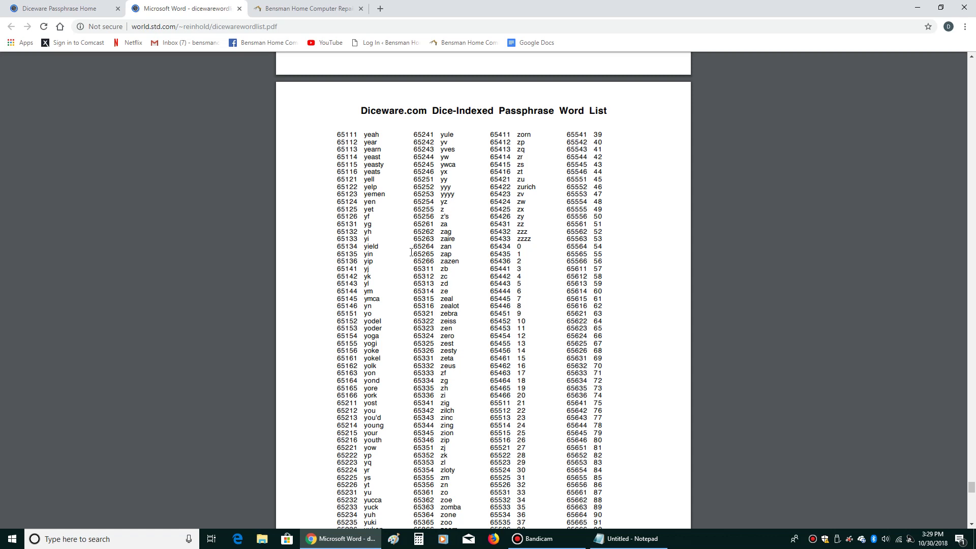
# - Search the word list PDF for 64351, the entry for wong
pyautogui.hotkey('ctrl', 'f')
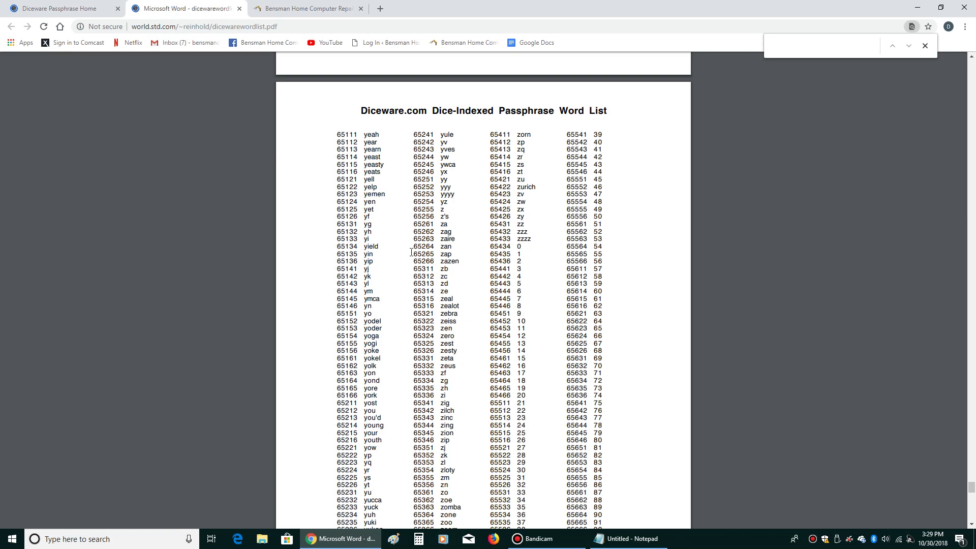
pyautogui.write('64')
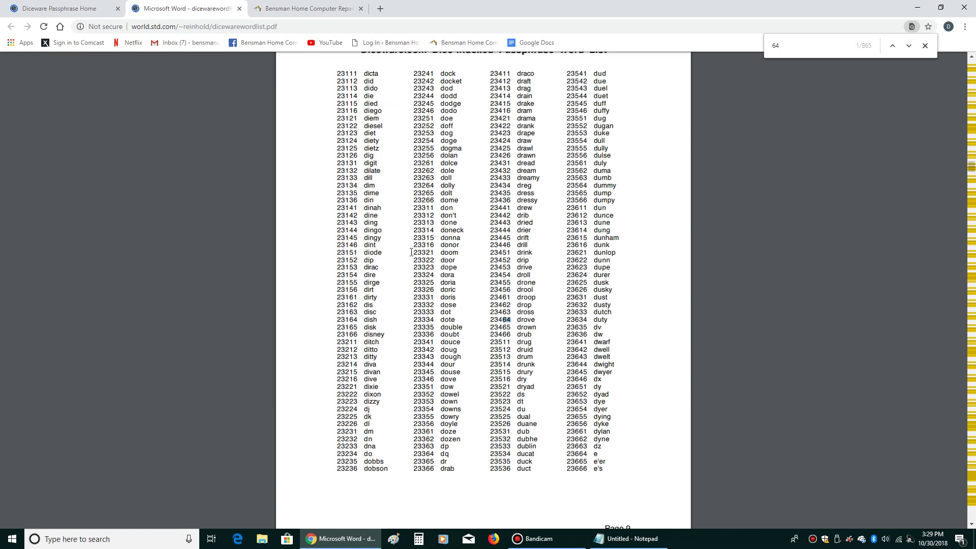
pyautogui.write('35')
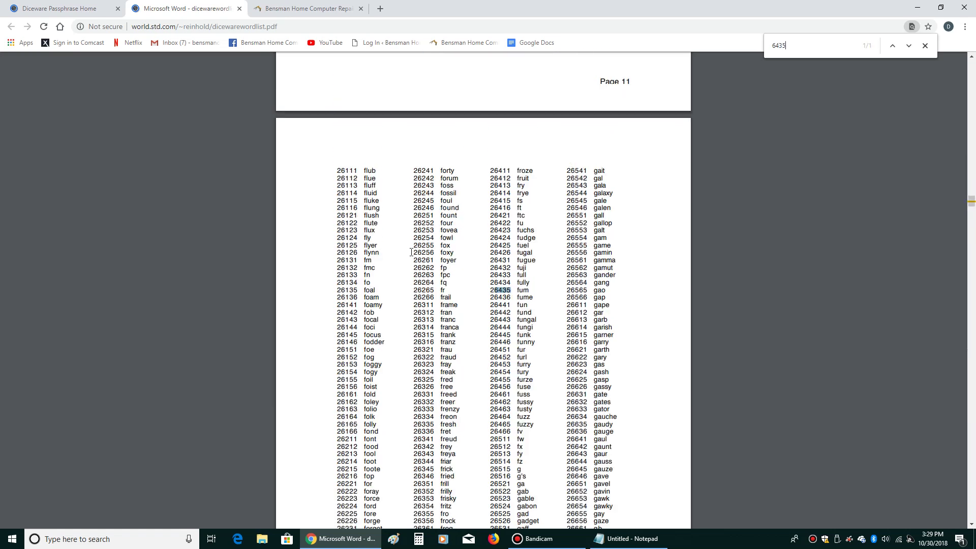
pyautogui.write('1')
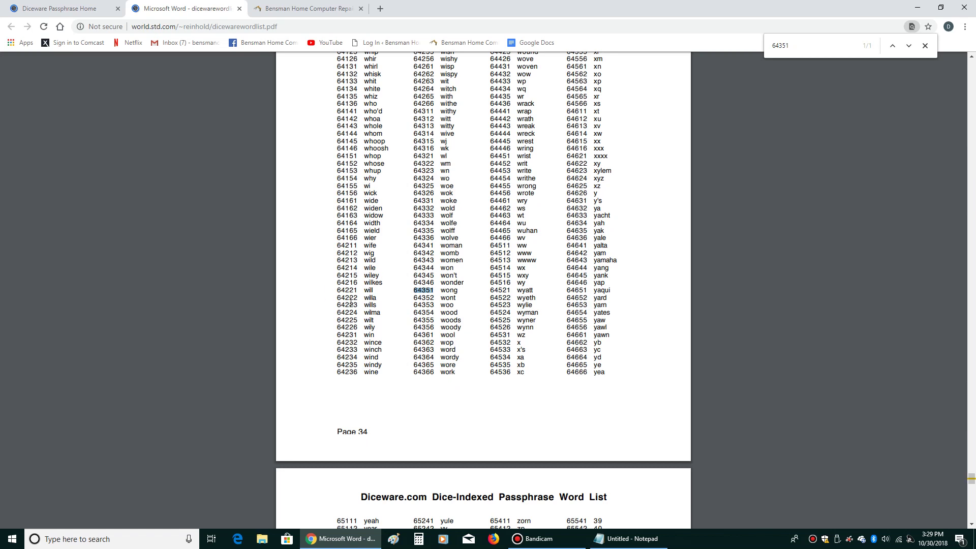
# - Add 'wong' as the second line of the Notepad list
pyautogui.click(605, 543)
pyautogui.write('w')
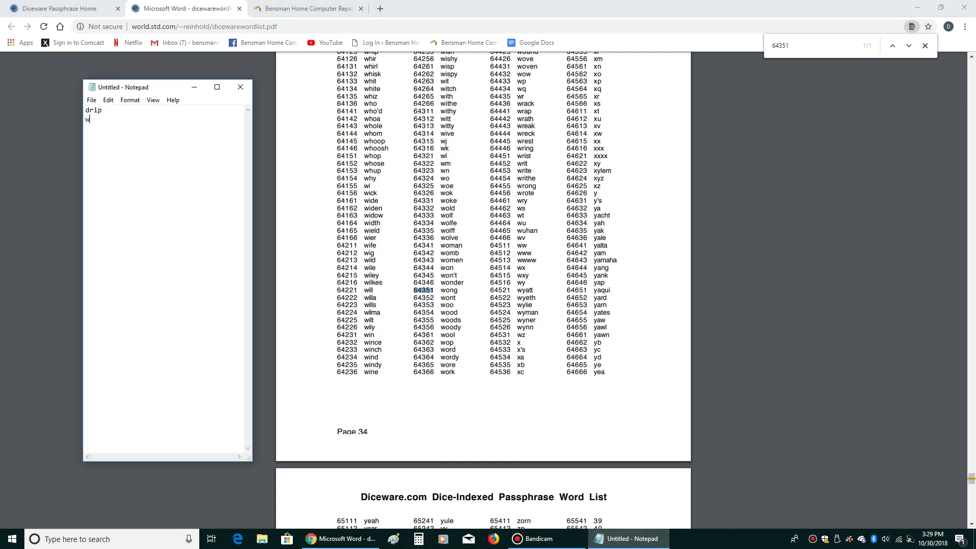
pyautogui.write('ong')
pyautogui.press('Return')
# - Find 54525 in the word list and add 'snatch' on the next Notepad line
pyautogui.click(791, 62)
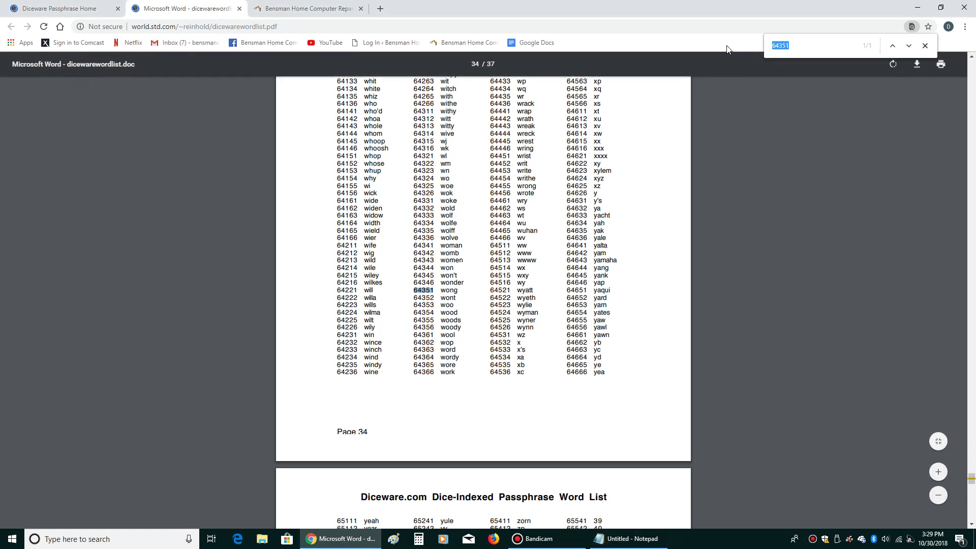
pyautogui.write('54525')
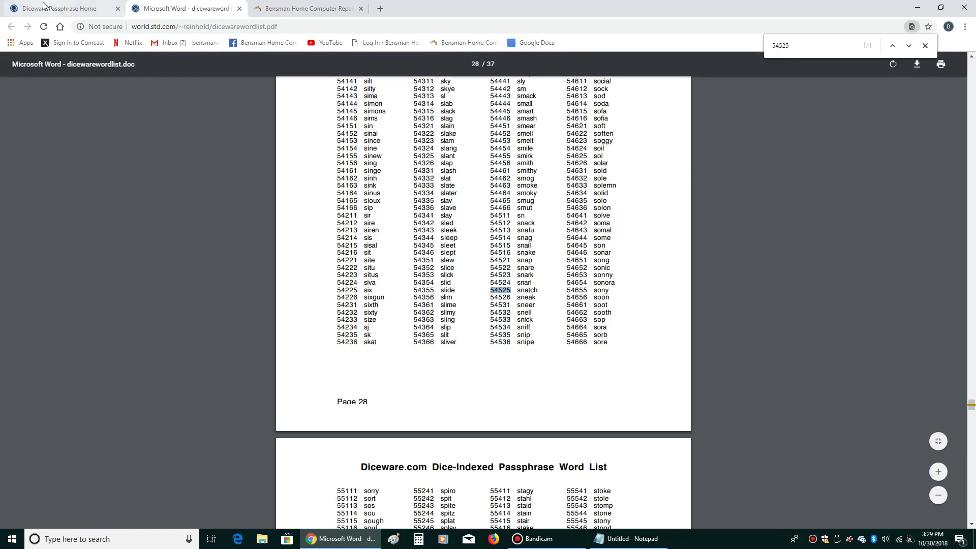
pyautogui.click(602, 539)
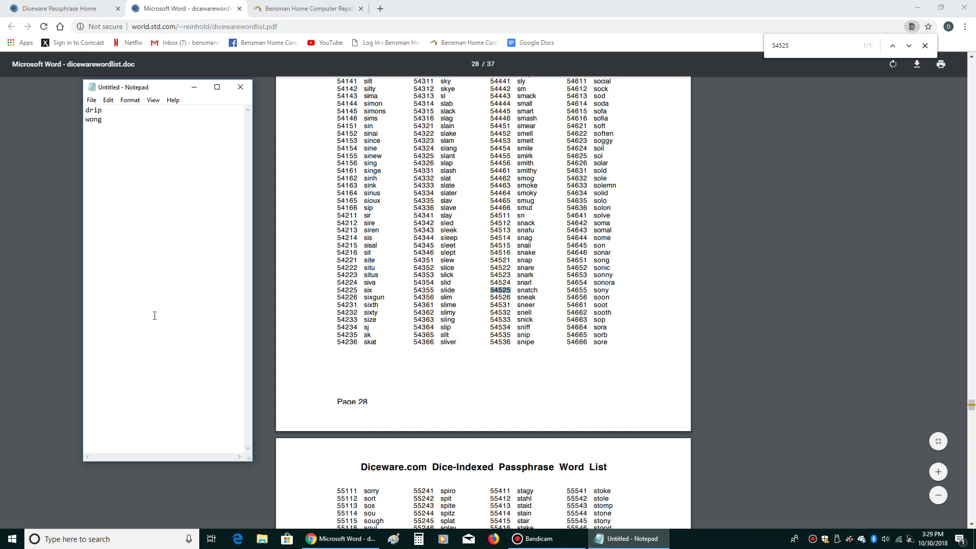
pyautogui.write('sn')
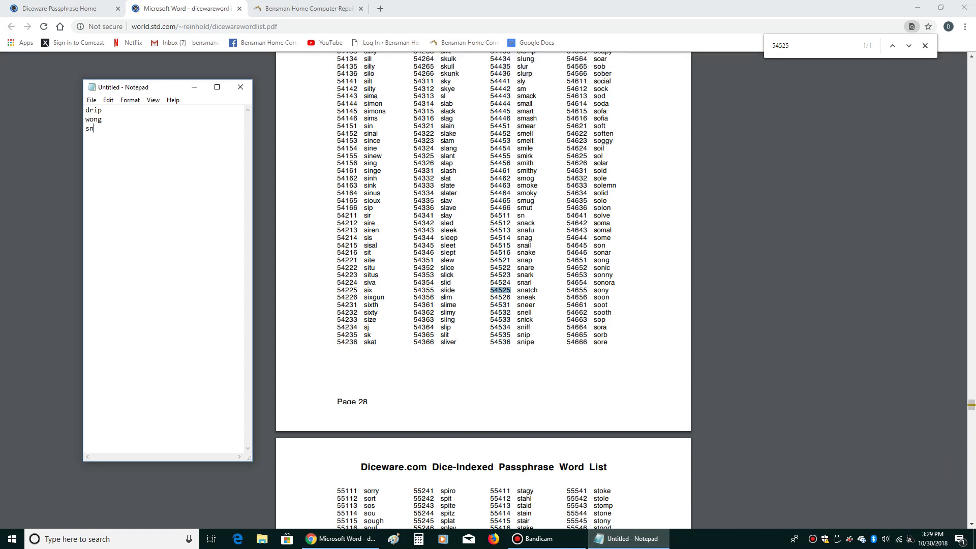
pyautogui.write('atch')
pyautogui.press('Return')
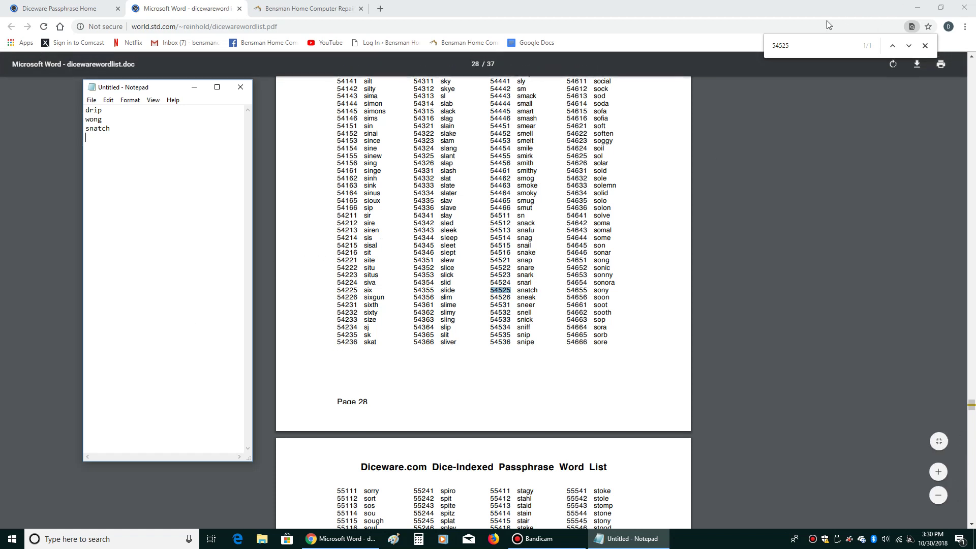
# - Find 14532 in the word list and add 'bond' to the Notepad list
pyautogui.click(733, 45)
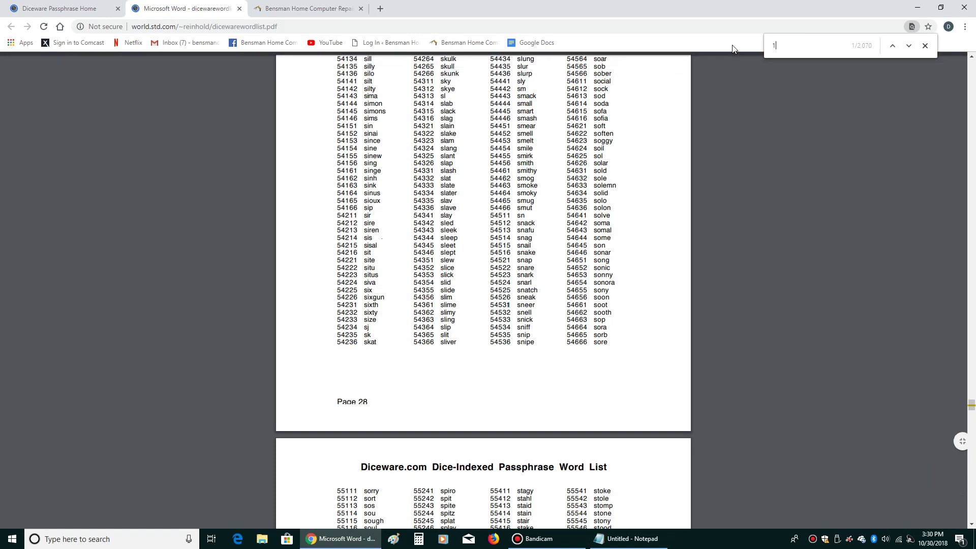
pyautogui.write('14532')
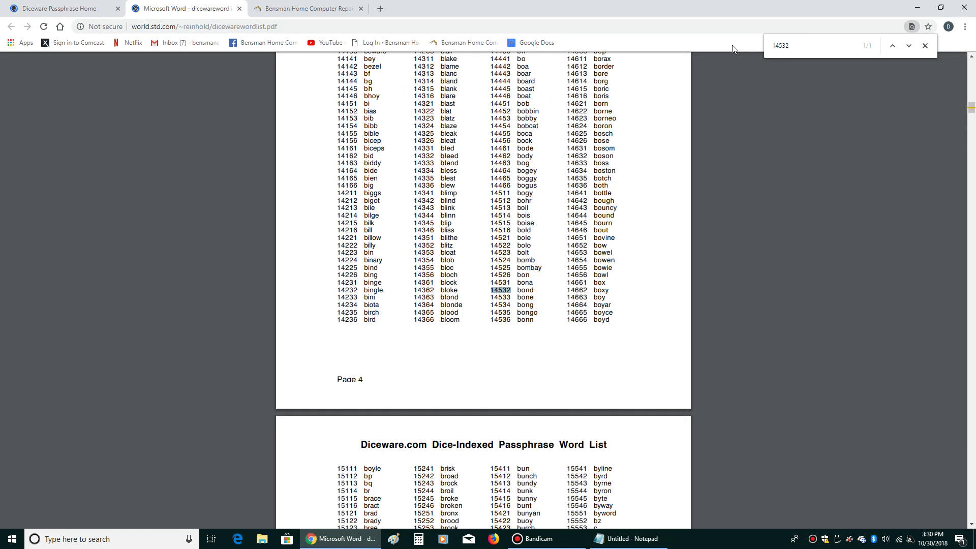
pyautogui.click(631, 539)
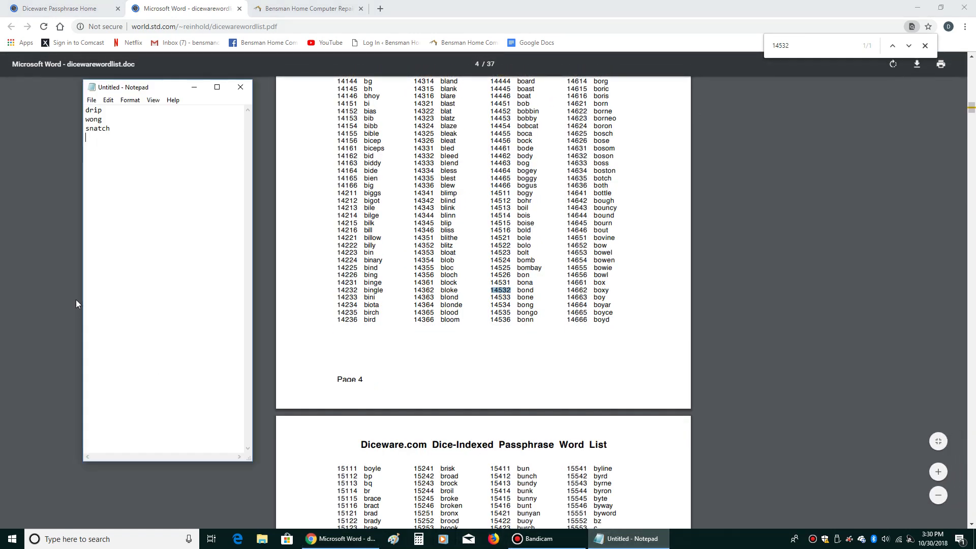
pyautogui.write('bond')
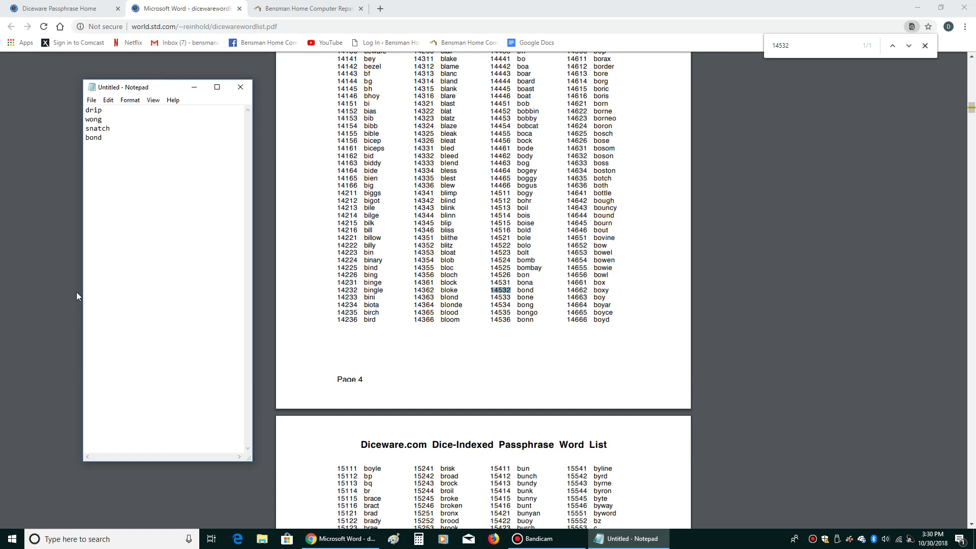
# - Search the word list for 16631 and type 'claim' in Notepad
pyautogui.click(830, 50)
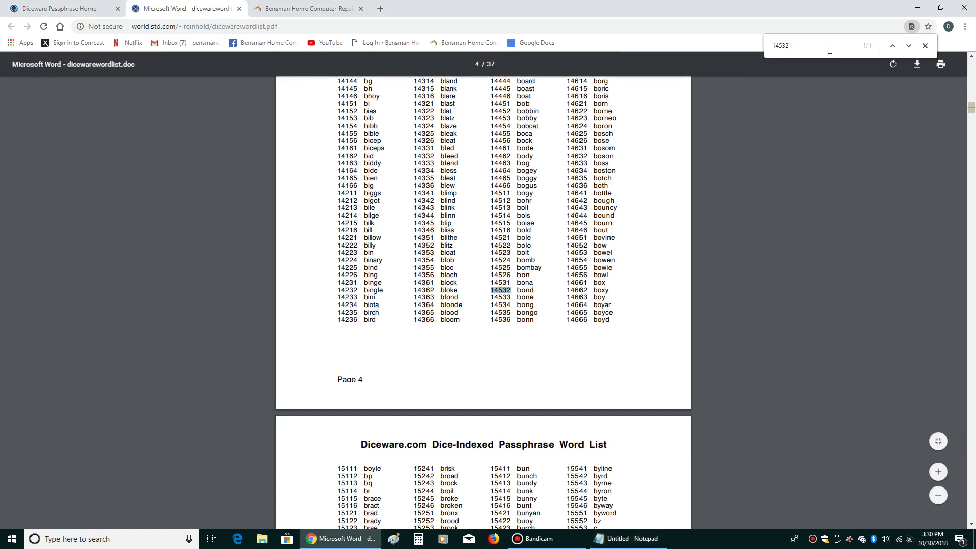
pyautogui.press('BackSpace')
pyautogui.press('BackSpace')
pyautogui.press('BackSpace')
pyautogui.press('BackSpace')
pyautogui.press('BackSpace')
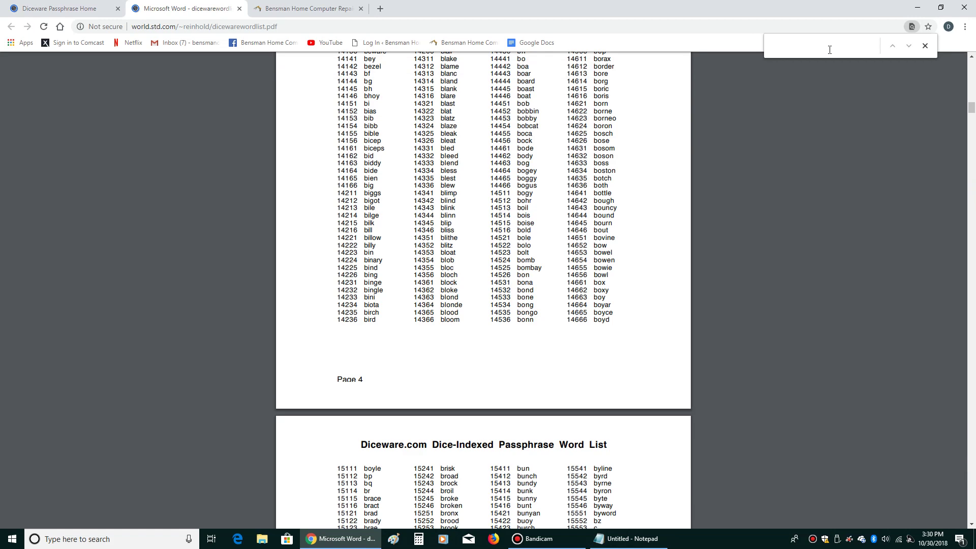
pyautogui.write('1663')
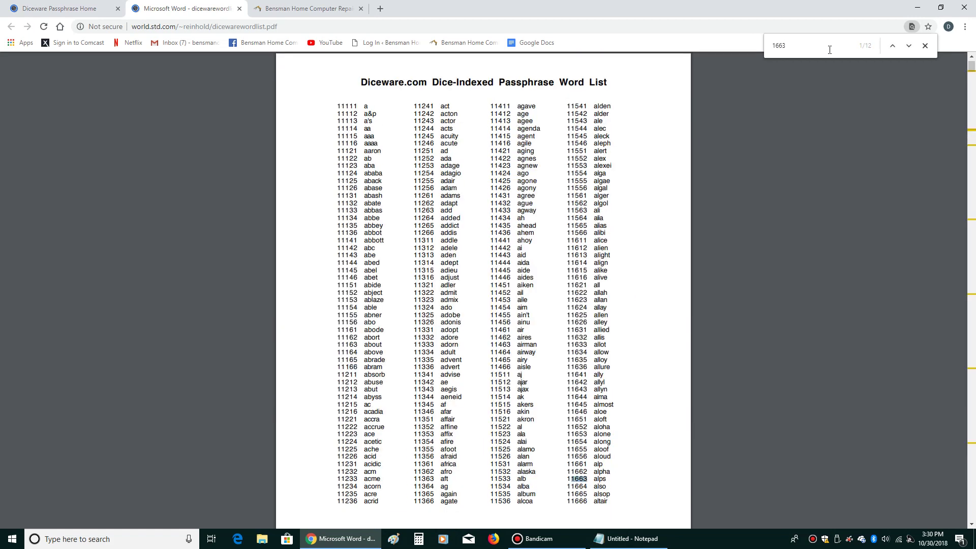
pyautogui.write('1')
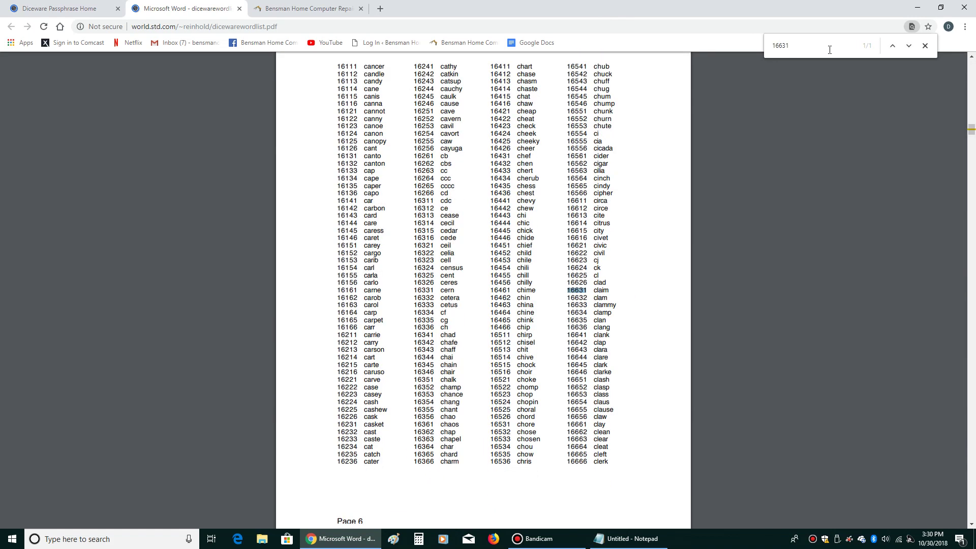
pyautogui.click(628, 539)
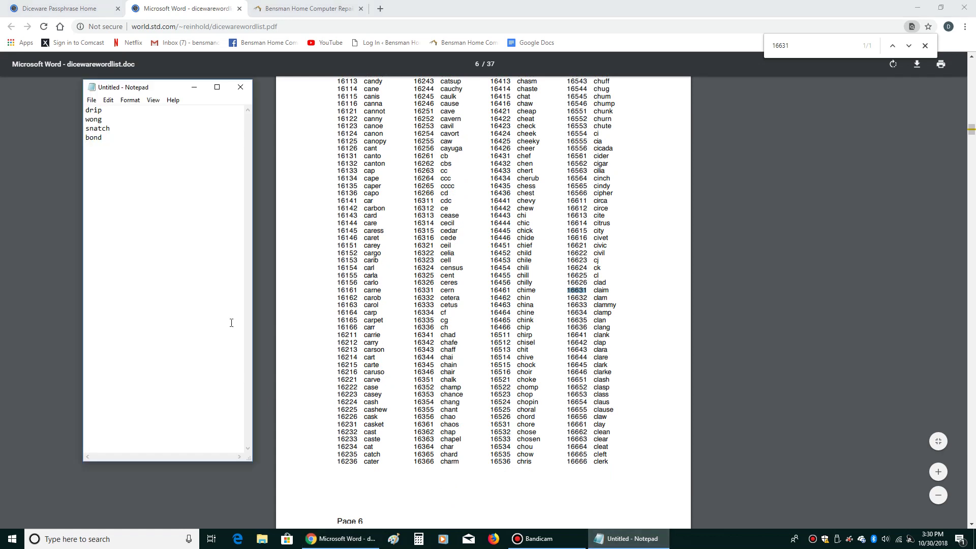
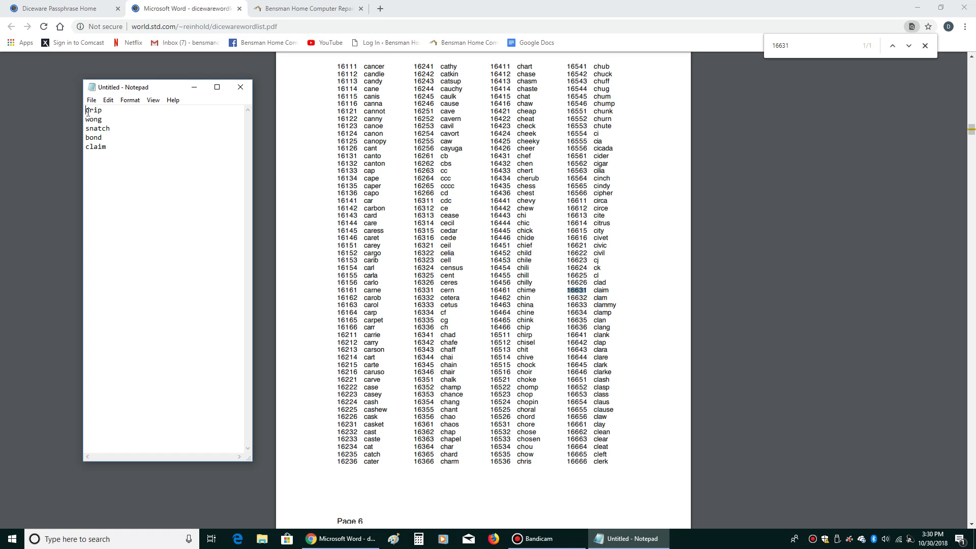
# - Select the five lines drip, wong, snatch, bond and claim, then deselect them
pyautogui.moveTo(86, 109); pyautogui.dragTo(110, 143)
pyautogui.click(113, 146)
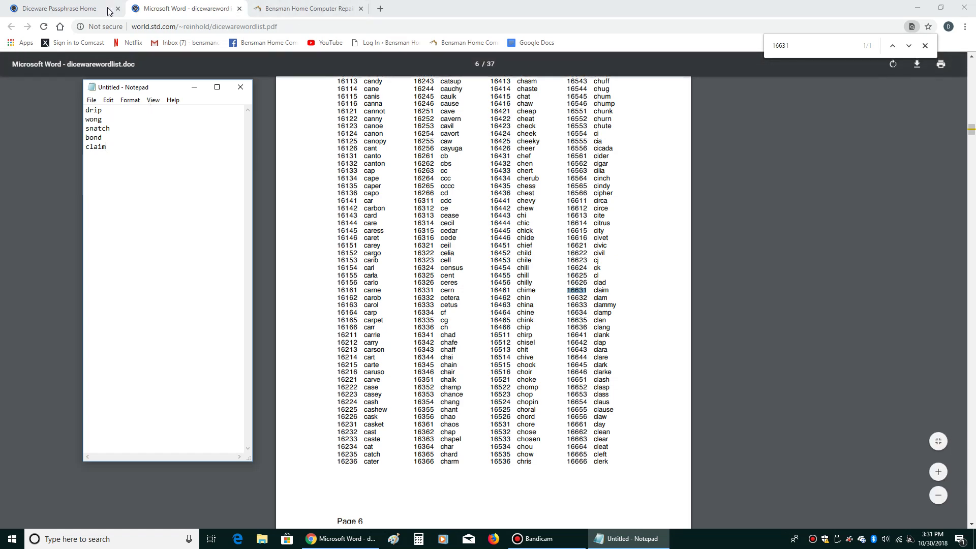
# - From the Diceware Passphrase Home tab, search Google for 'dicewre' and open the Diceware Passphrase Home result
pyautogui.click(74, 11)
pyautogui.scroll(20, 203, 176)
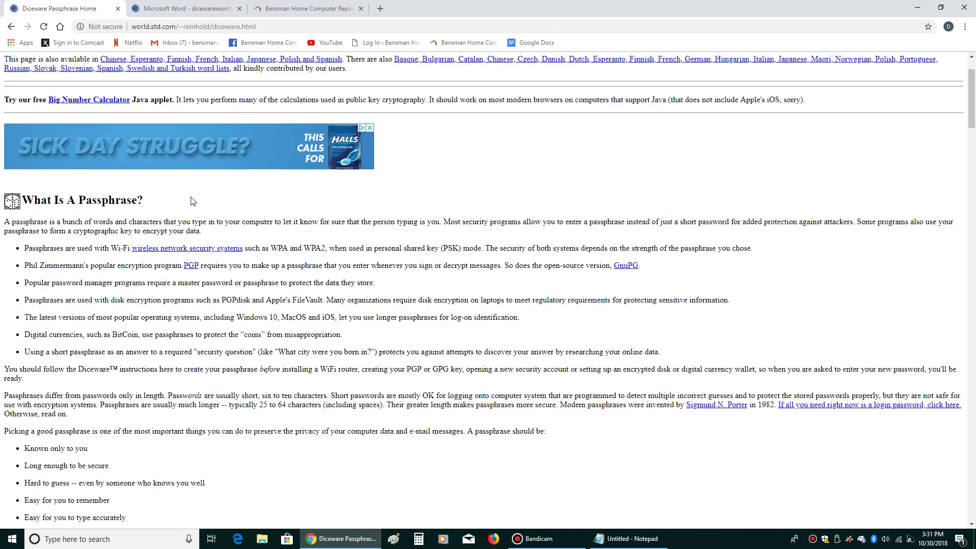
pyautogui.click(206, 25)
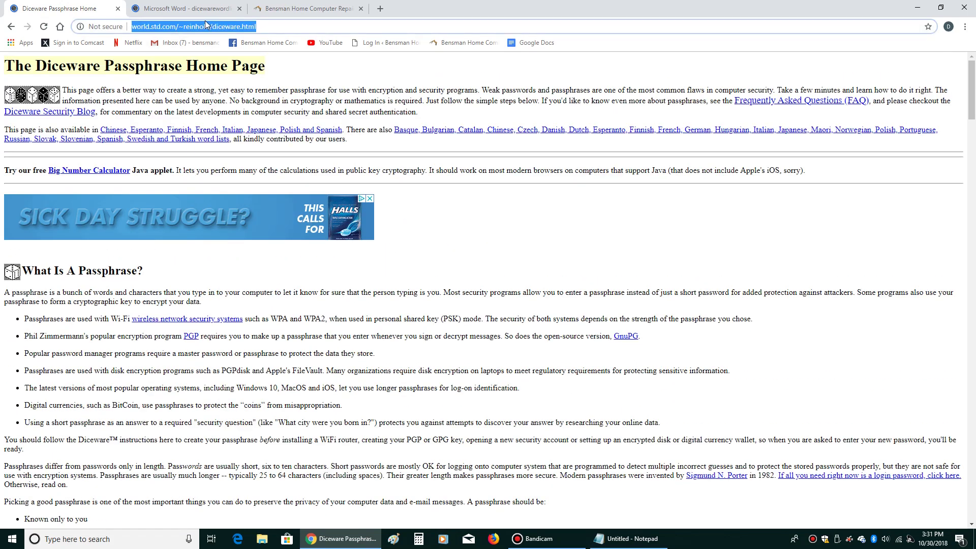
pyautogui.write('dicew')
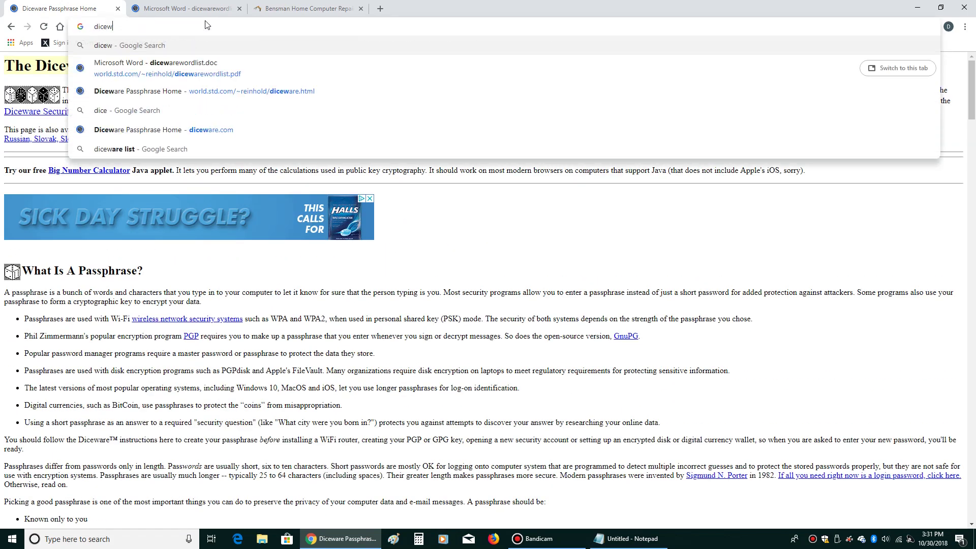
pyautogui.write('re')
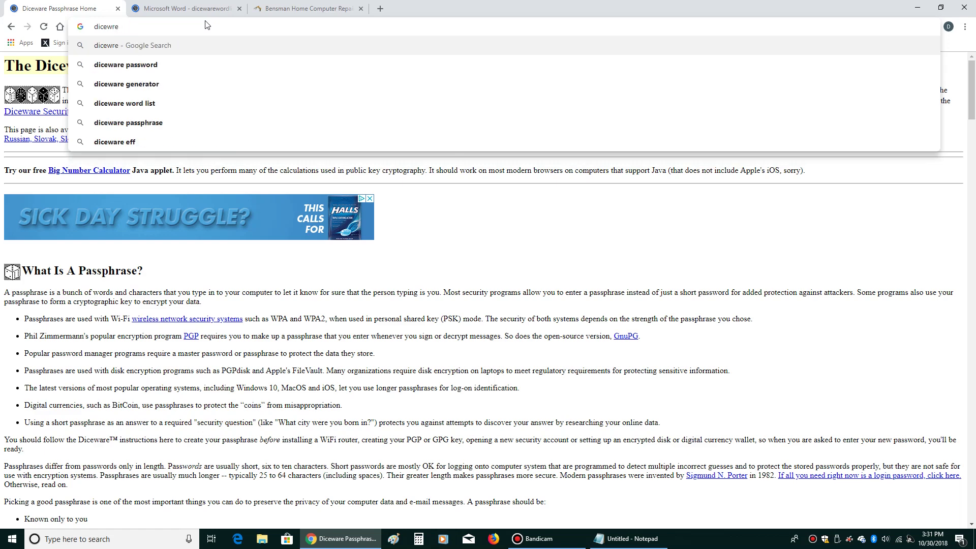
pyautogui.press('Return')
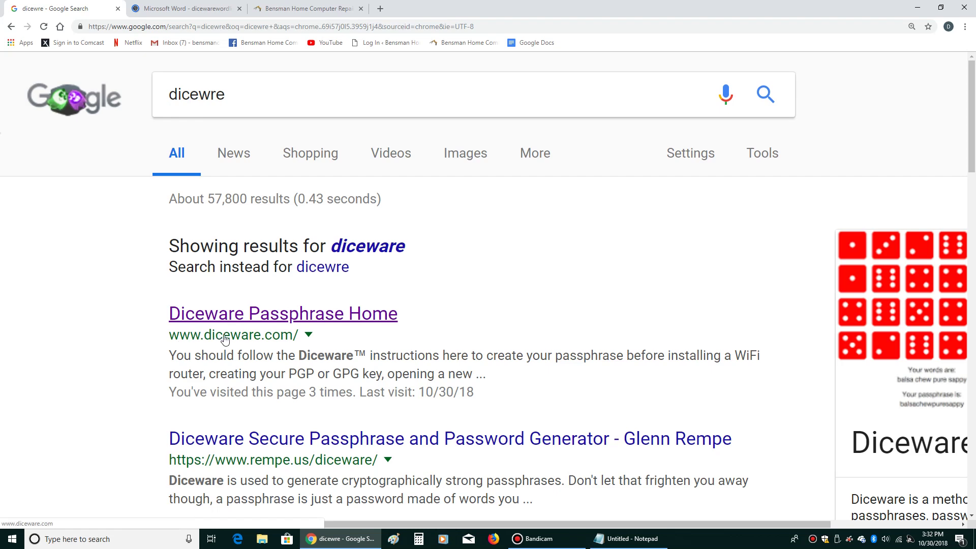
pyautogui.click(262, 315)
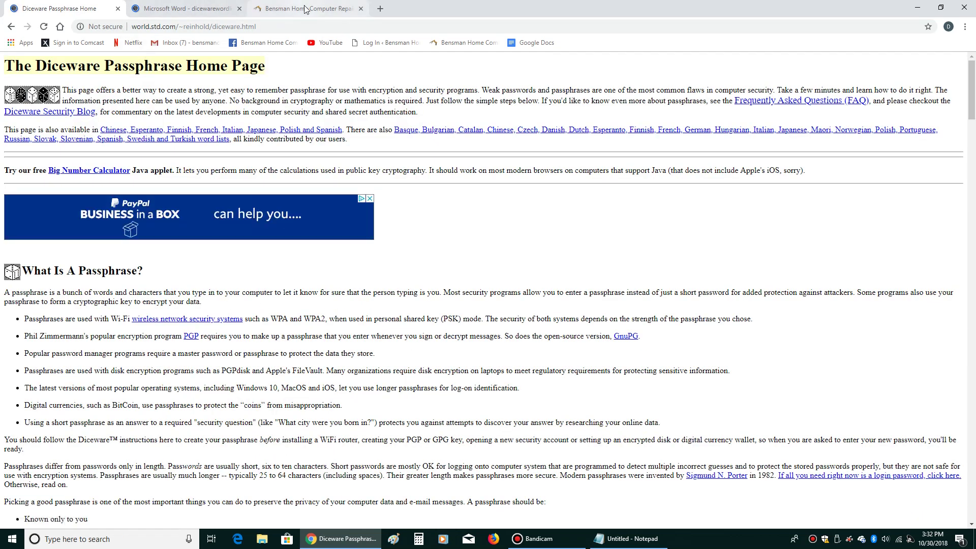
# - In the word list tab, run a Google search for 'diceware list'
pyautogui.click(188, 10)
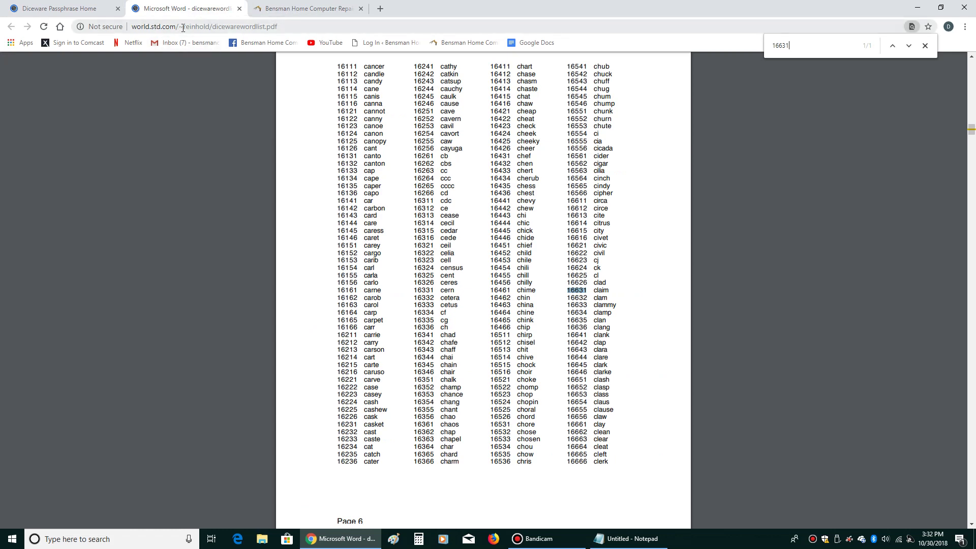
pyautogui.click(184, 30)
pyautogui.write('dicew')
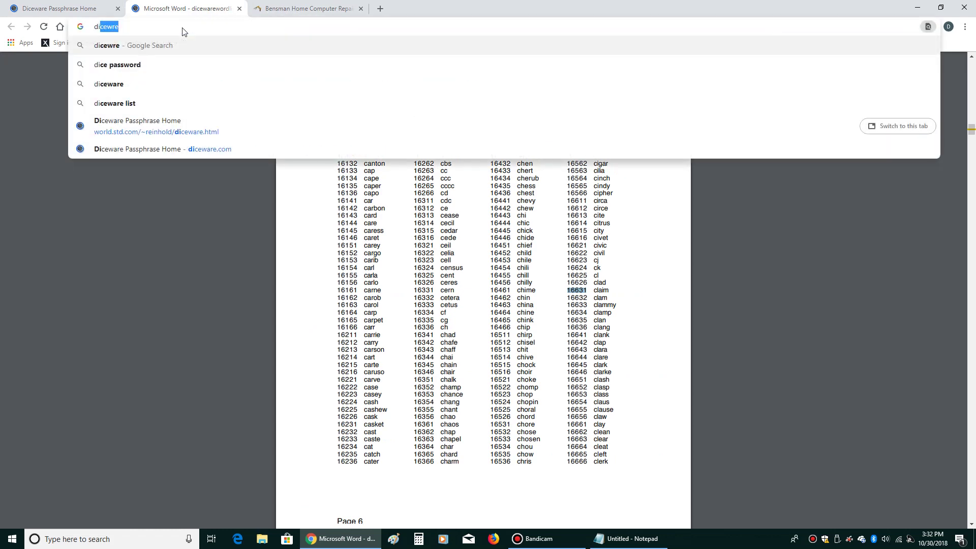
pyautogui.write('are pas')
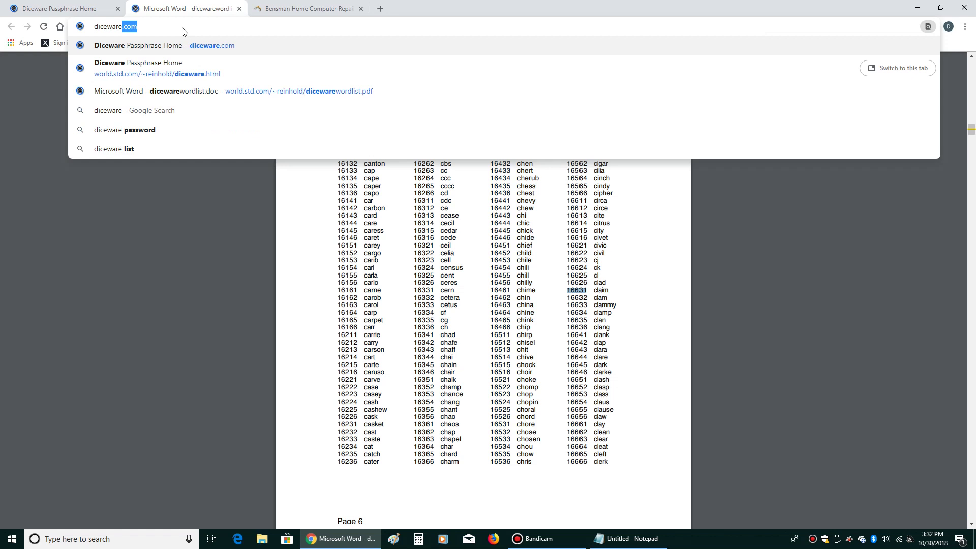
pyautogui.write('s')
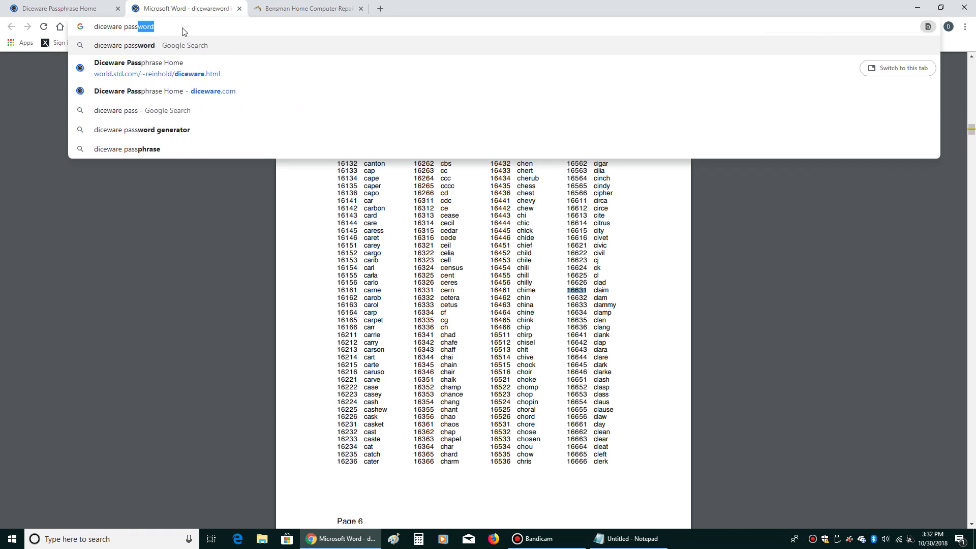
pyautogui.press('BackSpace')
pyautogui.press('BackSpace')
pyautogui.press('BackSpace')
pyautogui.press('BackSpace')
pyautogui.press('BackSpace')
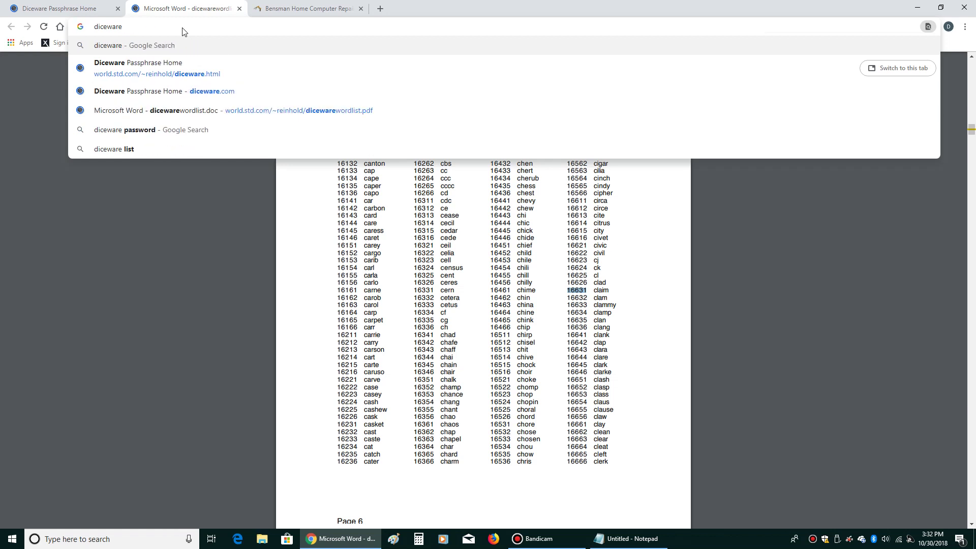
pyautogui.write('list')
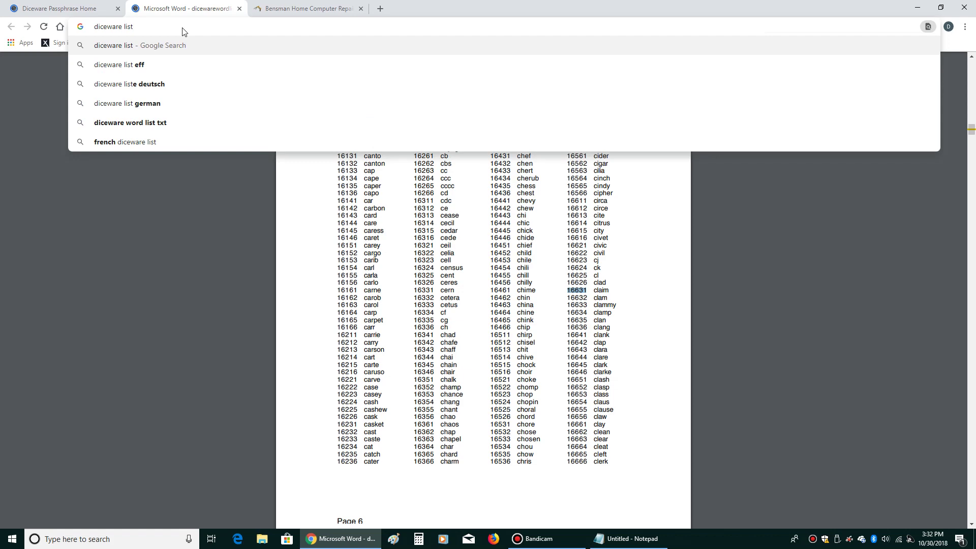
pyautogui.press('Return')
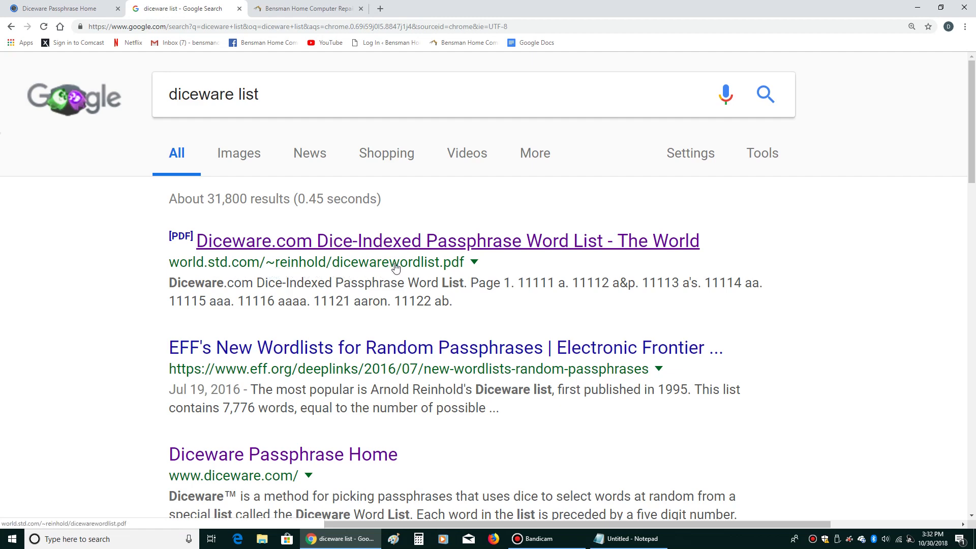
# - Open the Diceware word list PDF result, scroll to page 2, and bring Notepad to the front
pyautogui.click(413, 246)
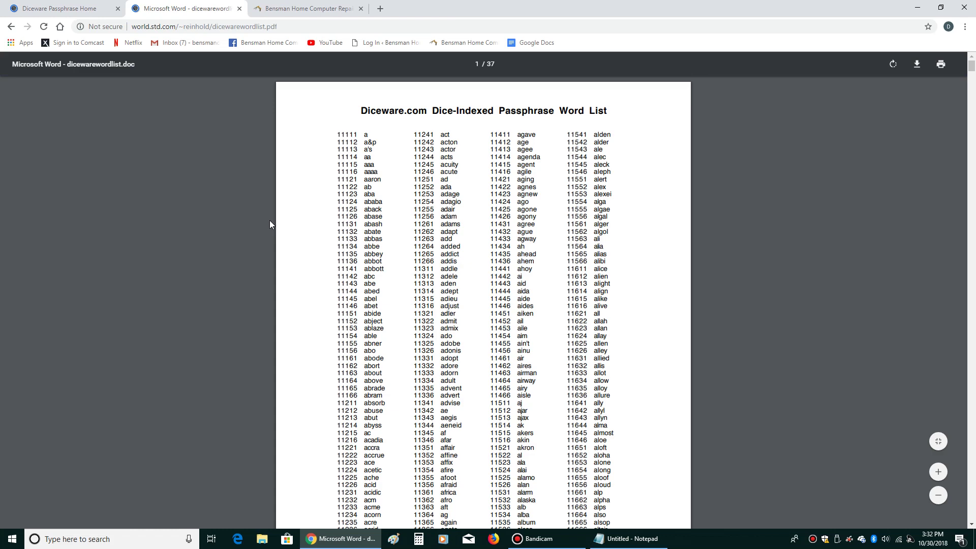
pyautogui.scroll(-7, 284, 201)
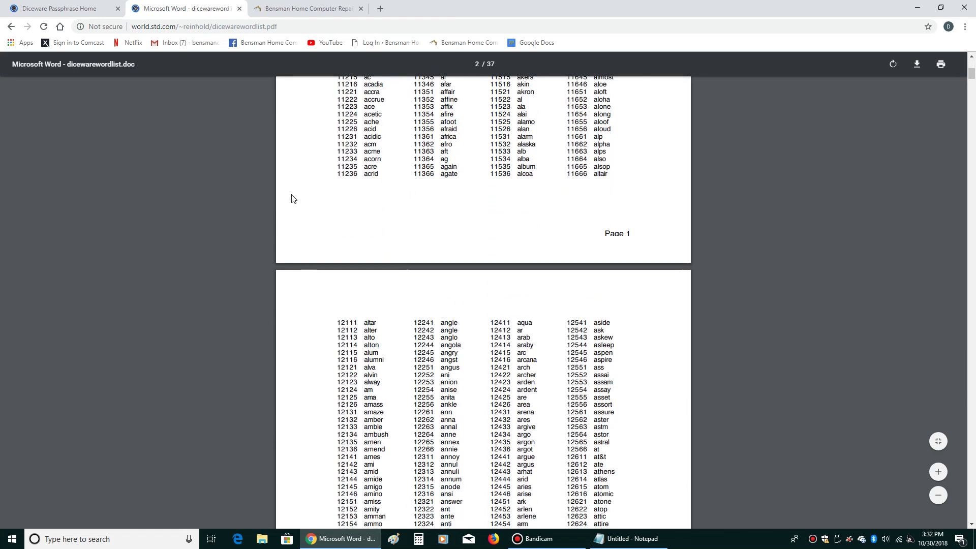
pyautogui.scroll(-3, 293, 198)
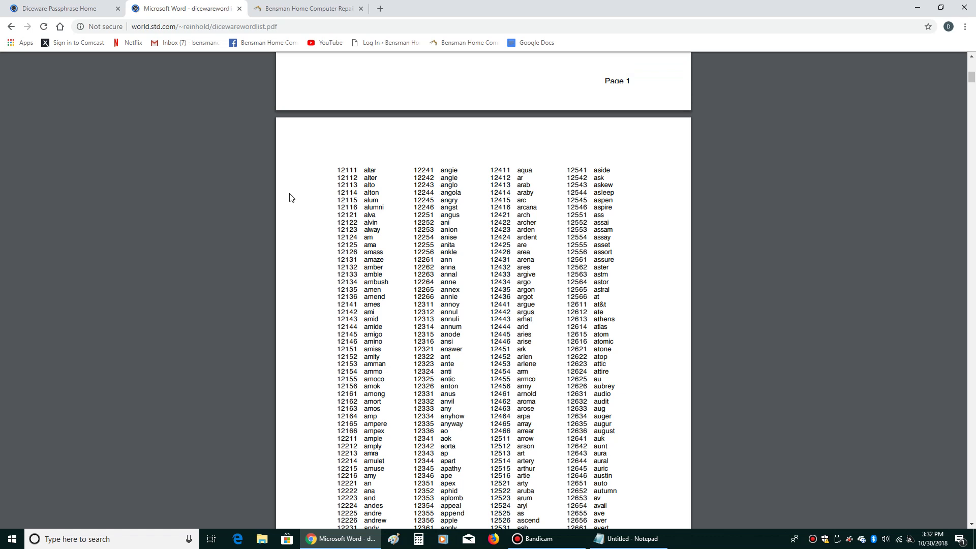
pyautogui.click(626, 539)
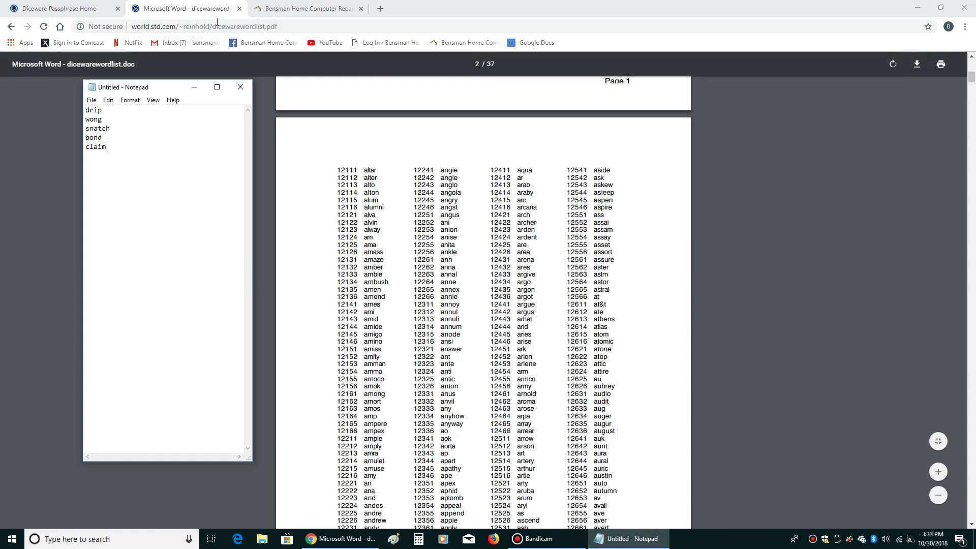
# - Switch to the home computer repair website in Chrome's third tab
pyautogui.click(284, 8)
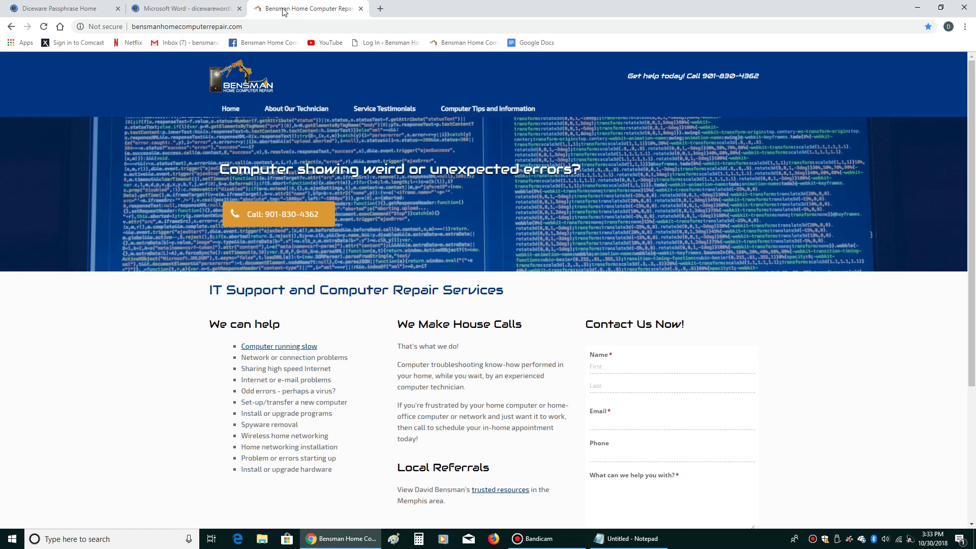